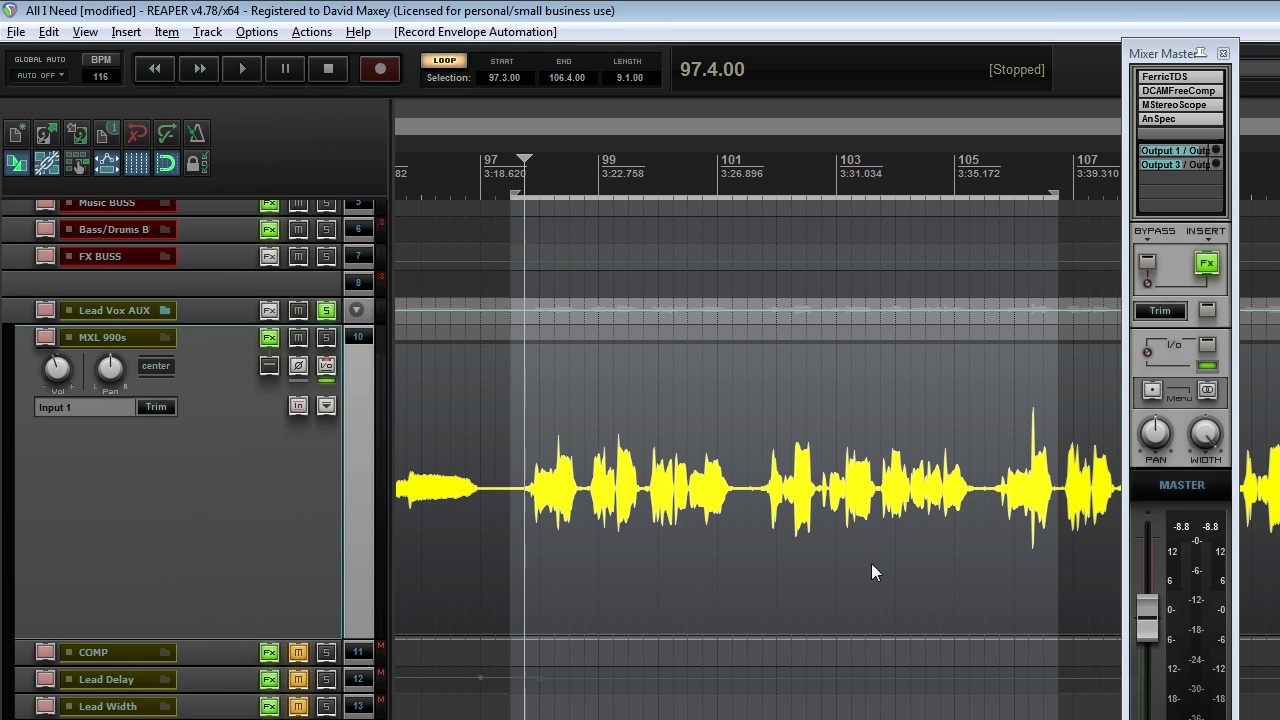
Step: Set the edit cursor at measure 101 and open the first ReaComp on the MXL 990s track
left_click(718, 575)
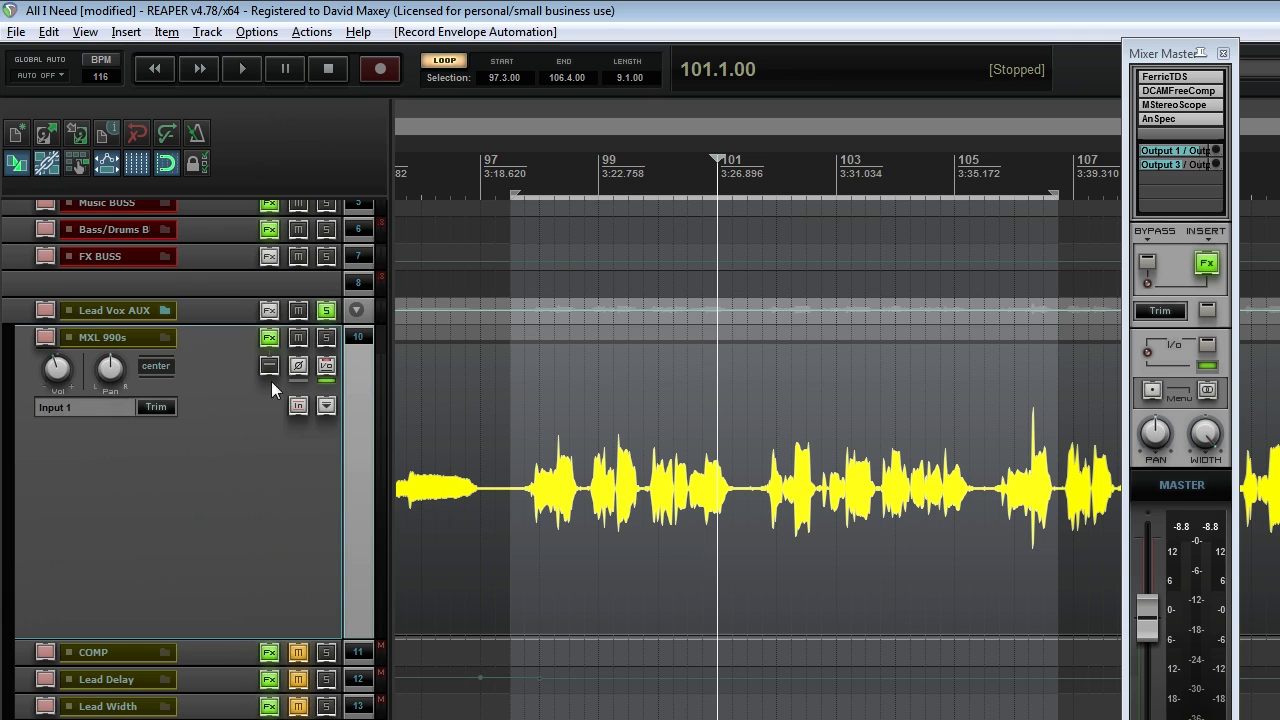
right_click(269, 337)
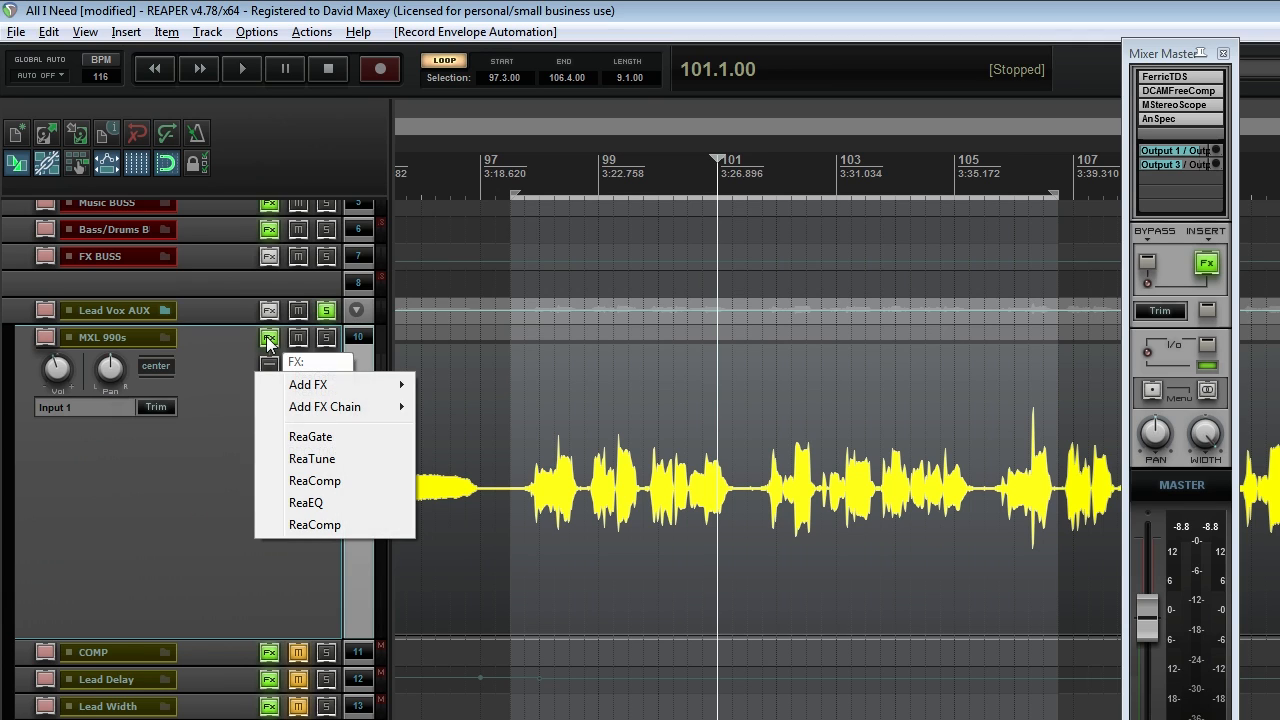
left_click(337, 481)
left_click_drag(663, 287, 626, 297)
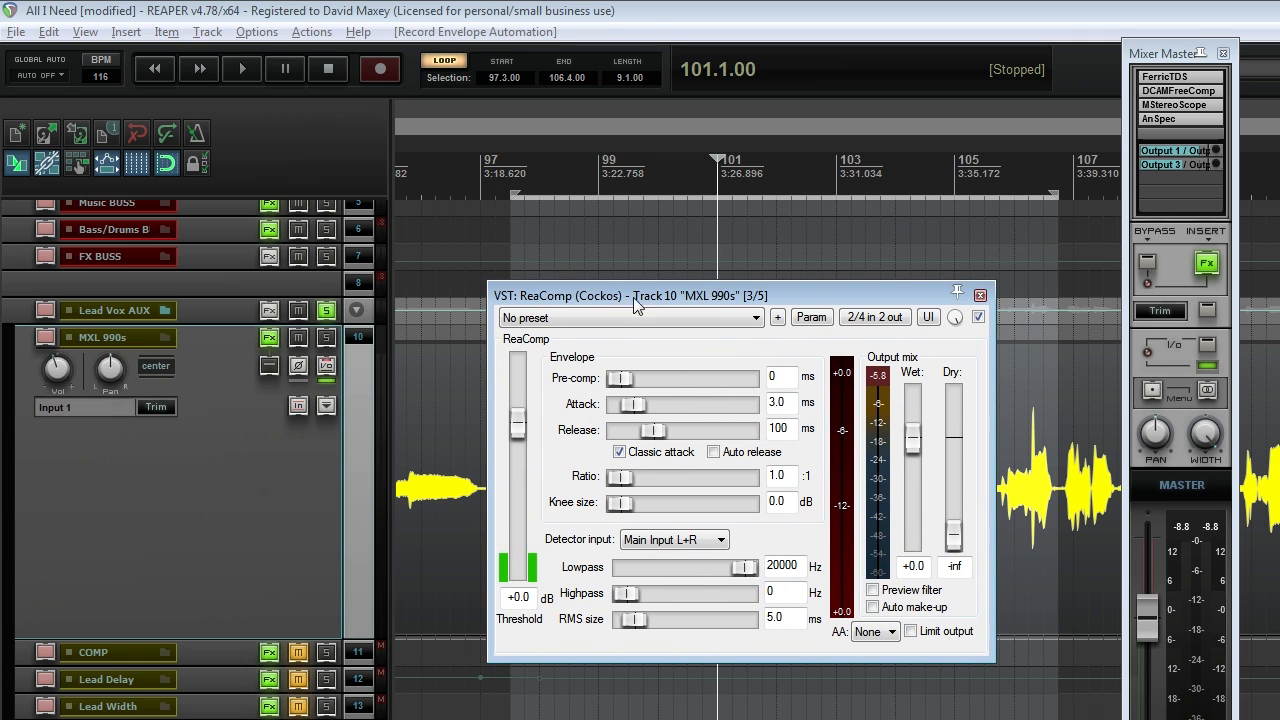
Step: Choose No preset in ReaComp and turn off Classic attack
left_click(701, 318)
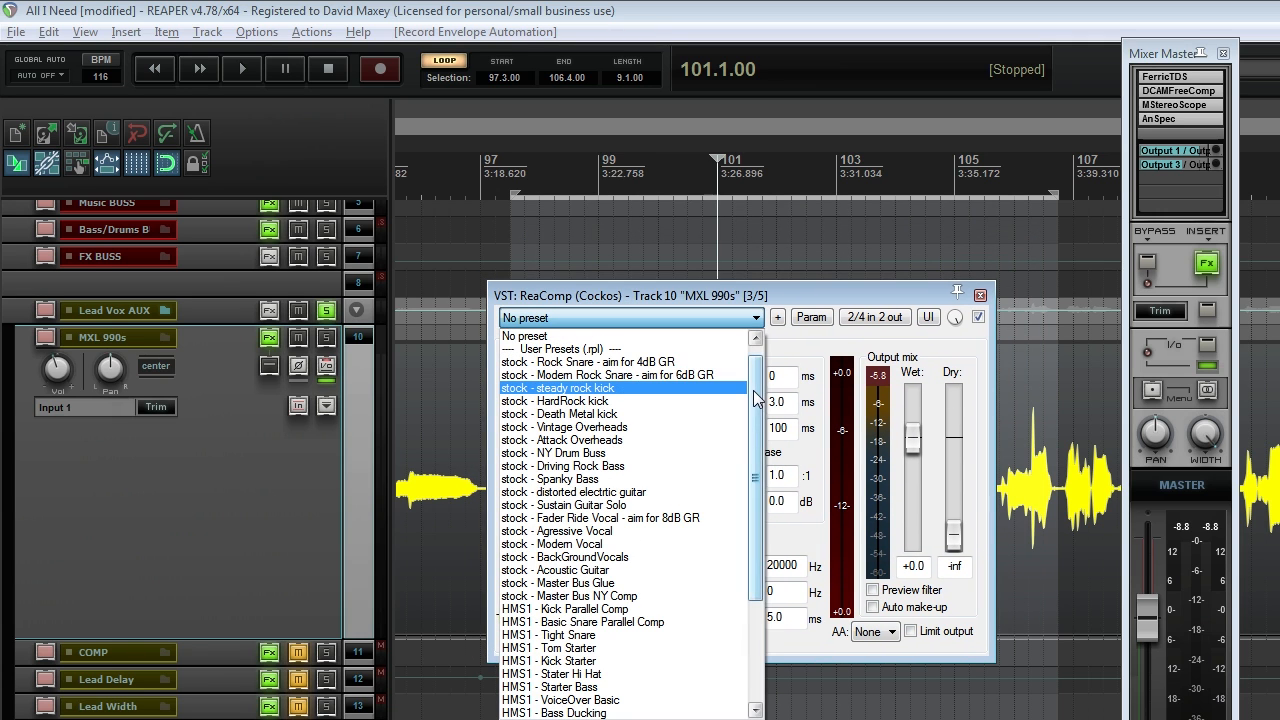
scroll(691, 330, "up", 1)
left_click(691, 328)
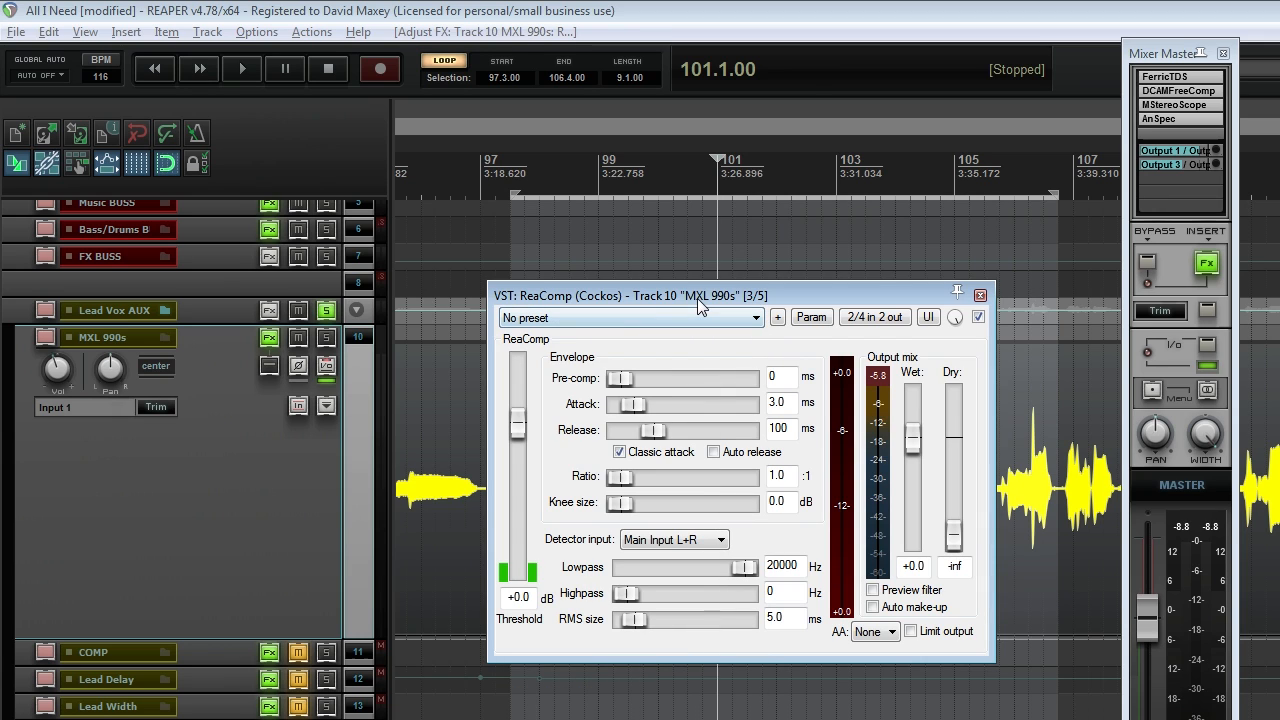
left_click(620, 452)
left_click_drag(669, 305, 692, 304)
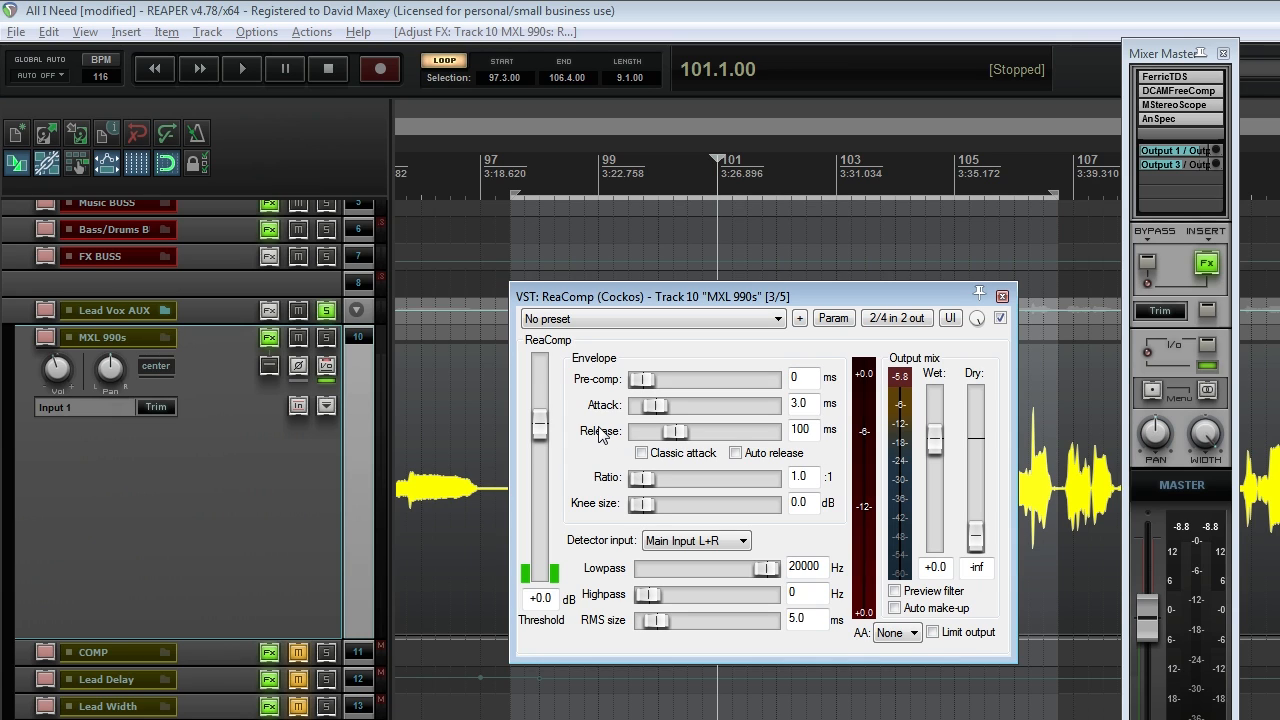
left_click_drag(687, 299, 692, 296)
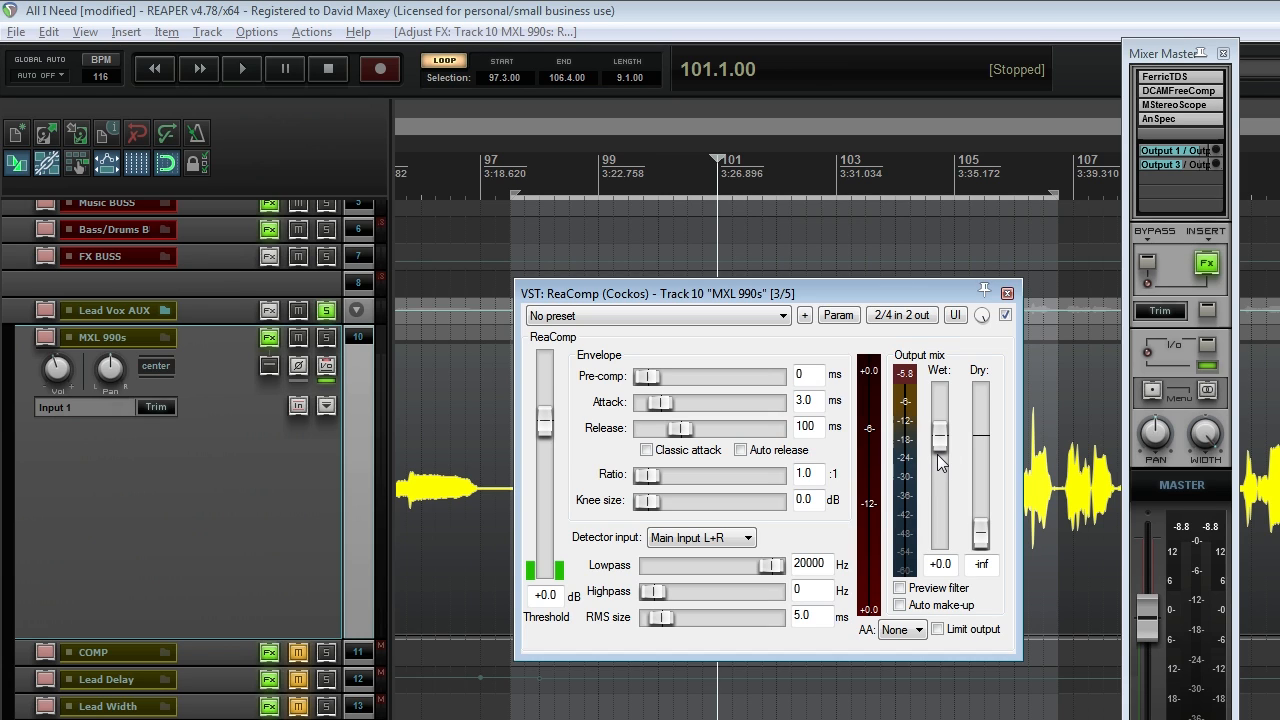
left_click_drag(913, 295, 921, 294)
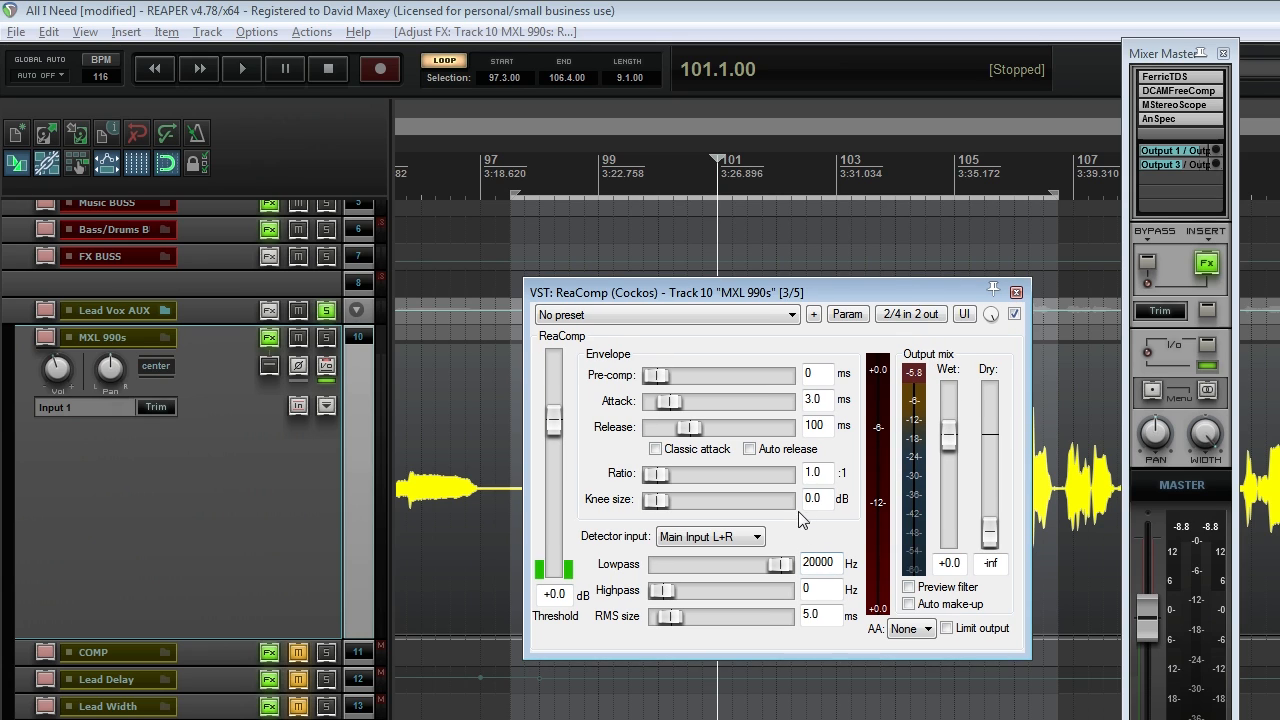
Step: Set the ReaComp ratio to 3.0:1
left_click(819, 473)
left_click_drag(863, 295, 865, 294)
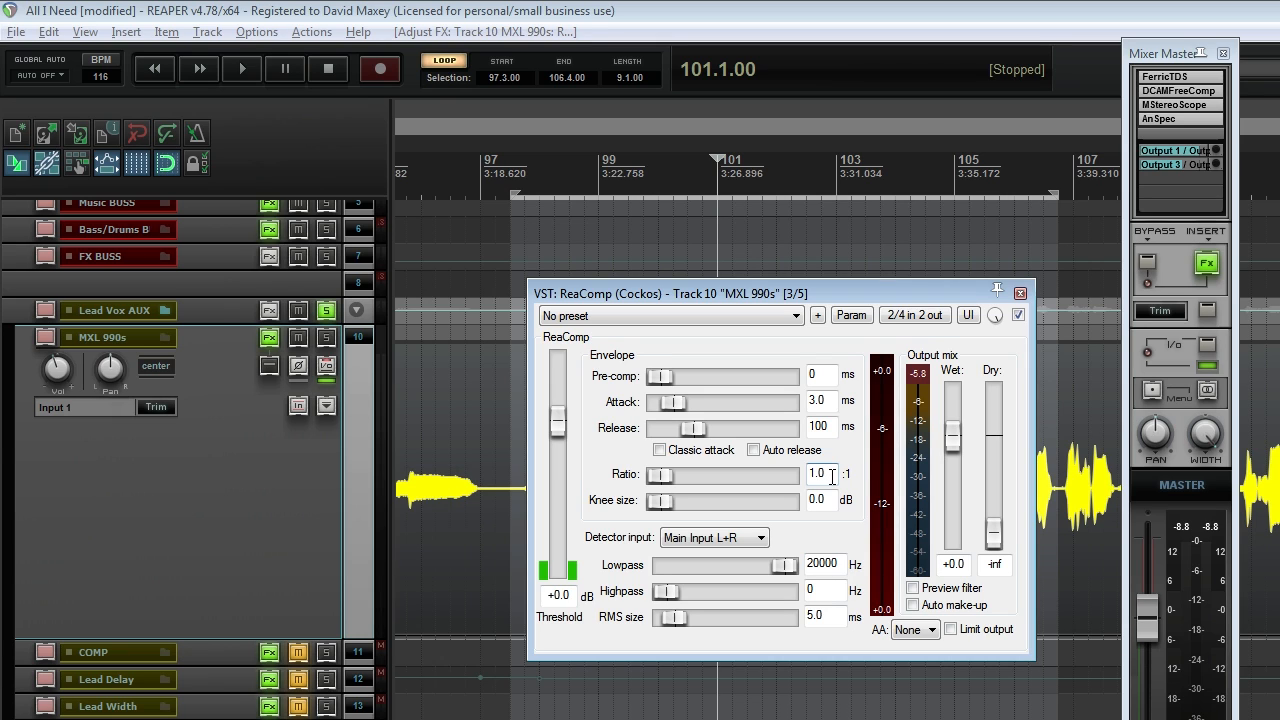
left_click_drag(832, 476, 797, 478)
type("3")
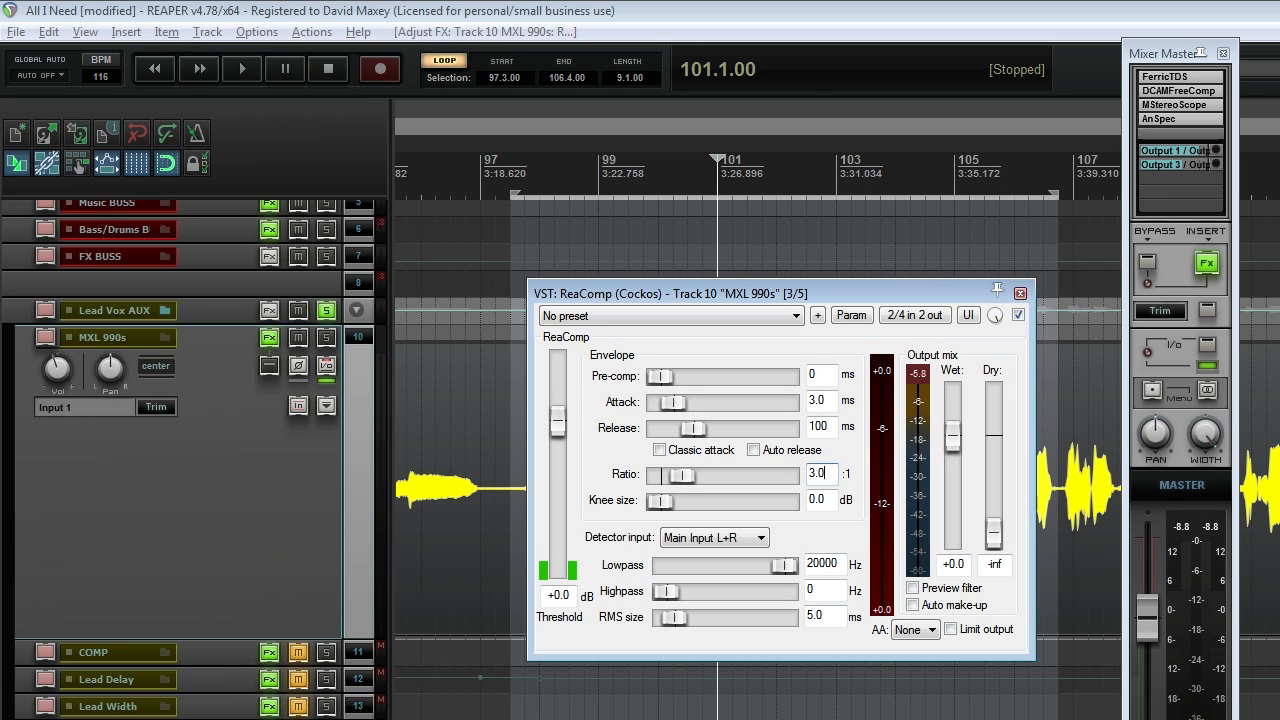
left_click_drag(773, 288, 772, 283)
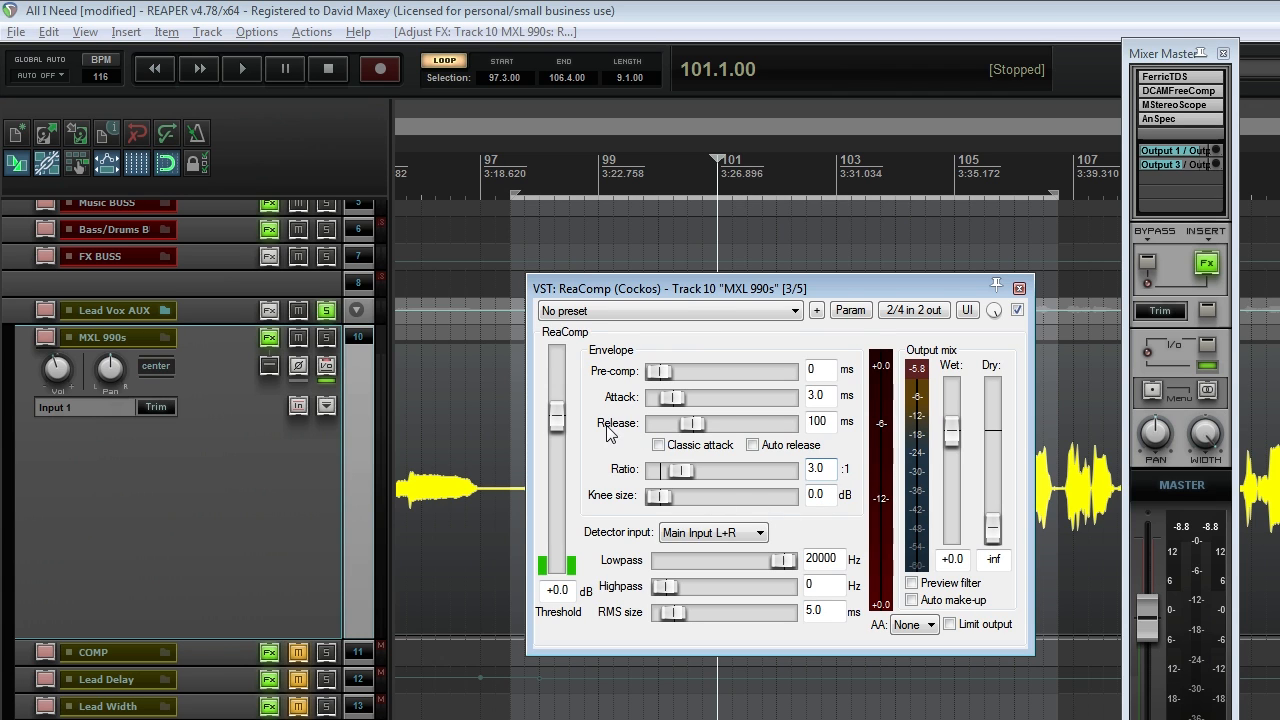
Step: Shorten the time selection to start at 105.3.00 so it covers only the phrase with the loudest vocal peak
left_click_drag(707, 299, 541, 317)
left_click_drag(513, 193, 988, 194)
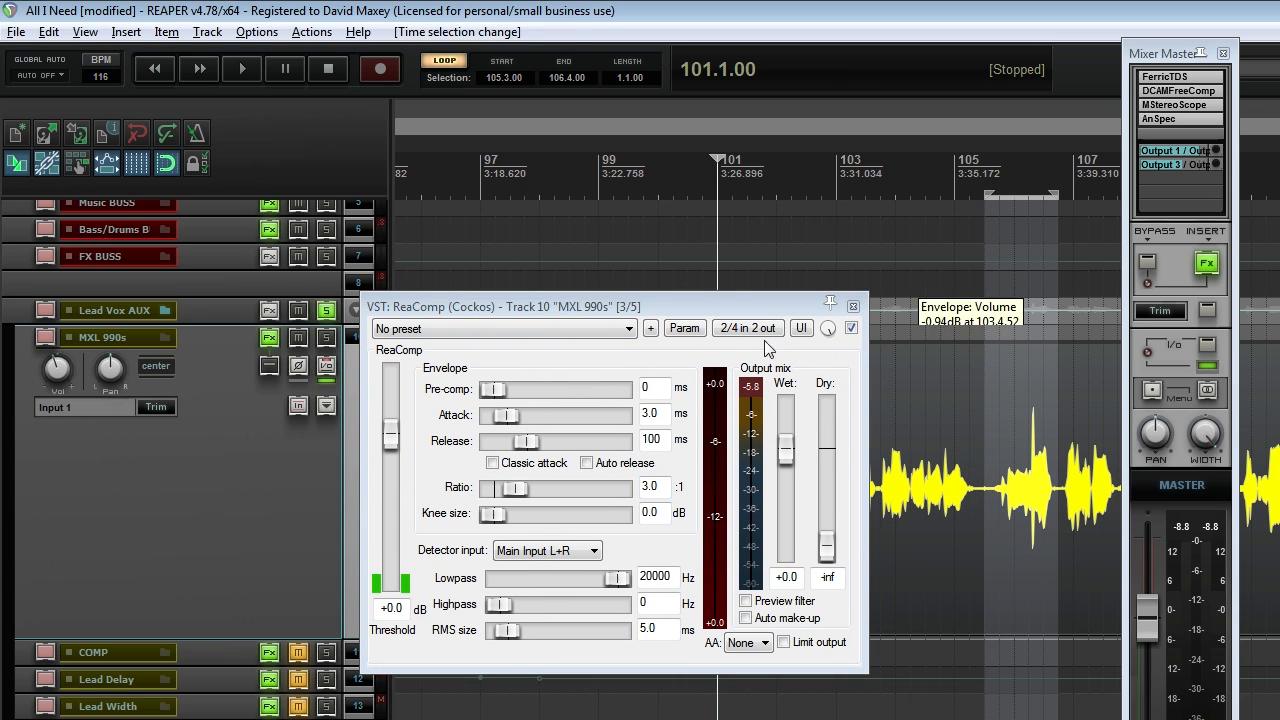
left_click_drag(733, 306, 816, 701)
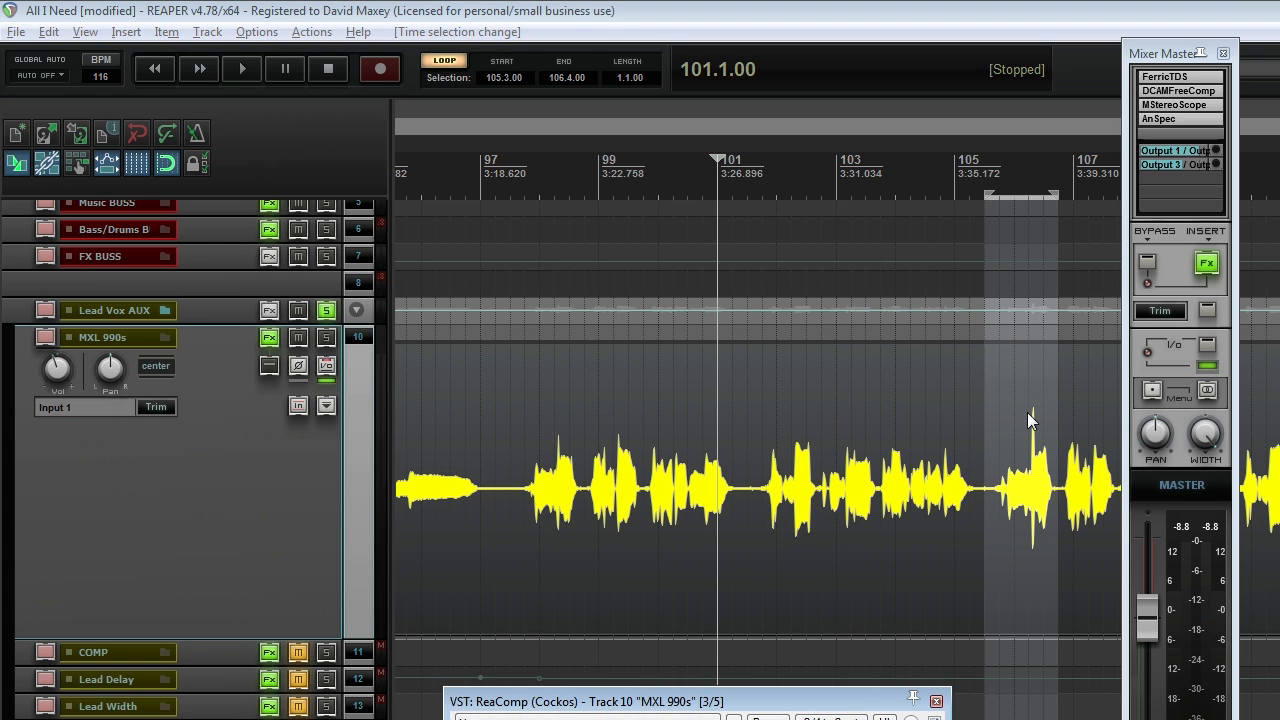
left_click_drag(812, 701, 774, 281)
Step: Lower the ReaComp threshold to -17.5 dB and audition the loud phrase from 105.3.00
left_click_drag(446, 418, 445, 438)
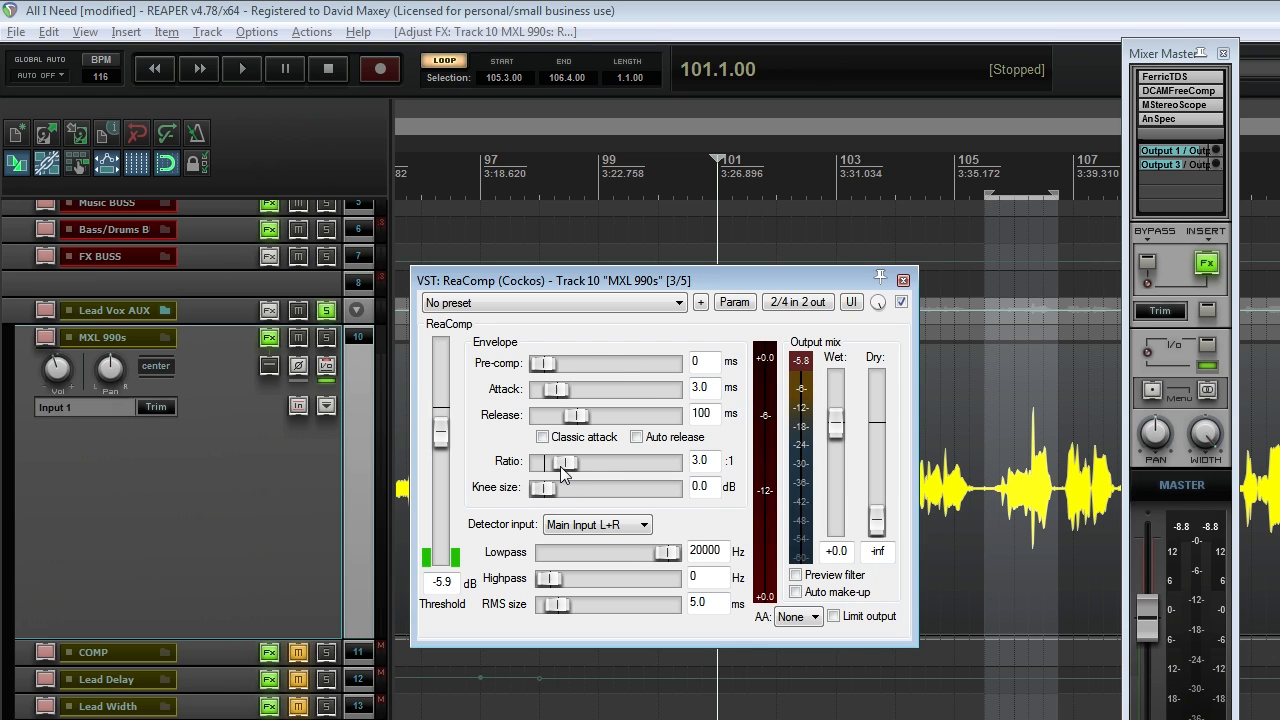
left_click_drag(432, 447, 464, 454)
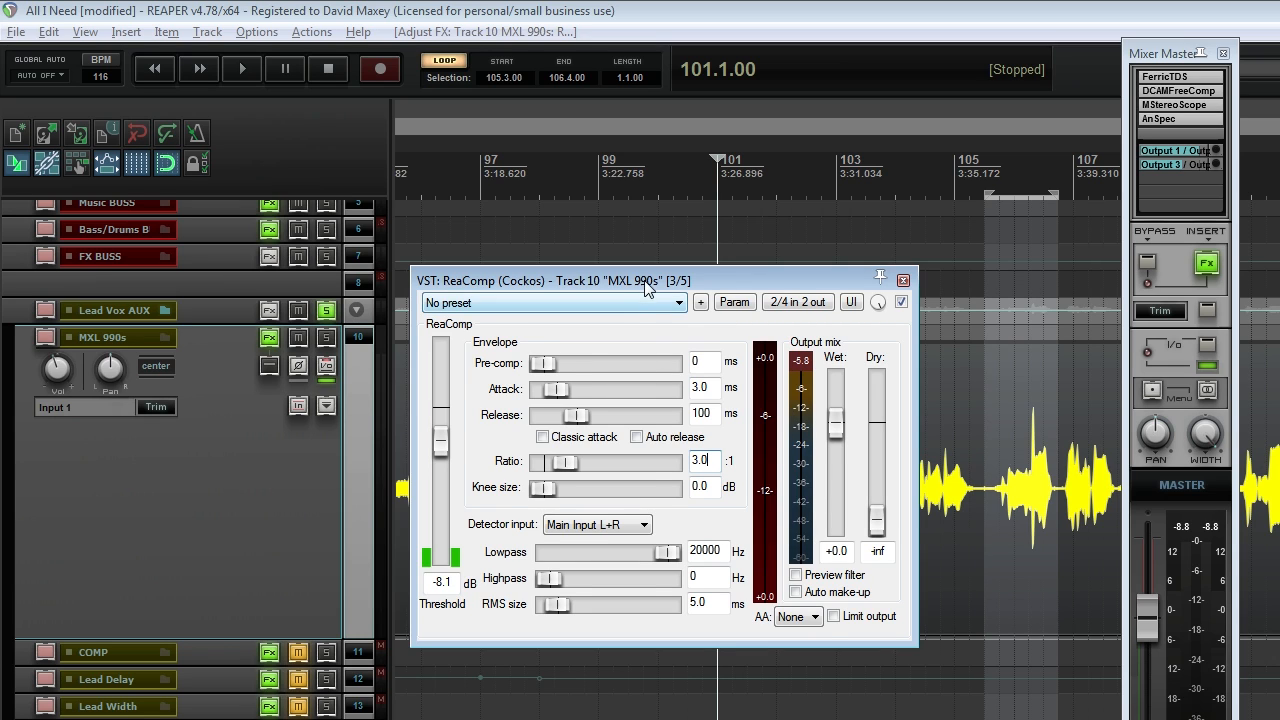
left_click_drag(643, 285, 651, 289)
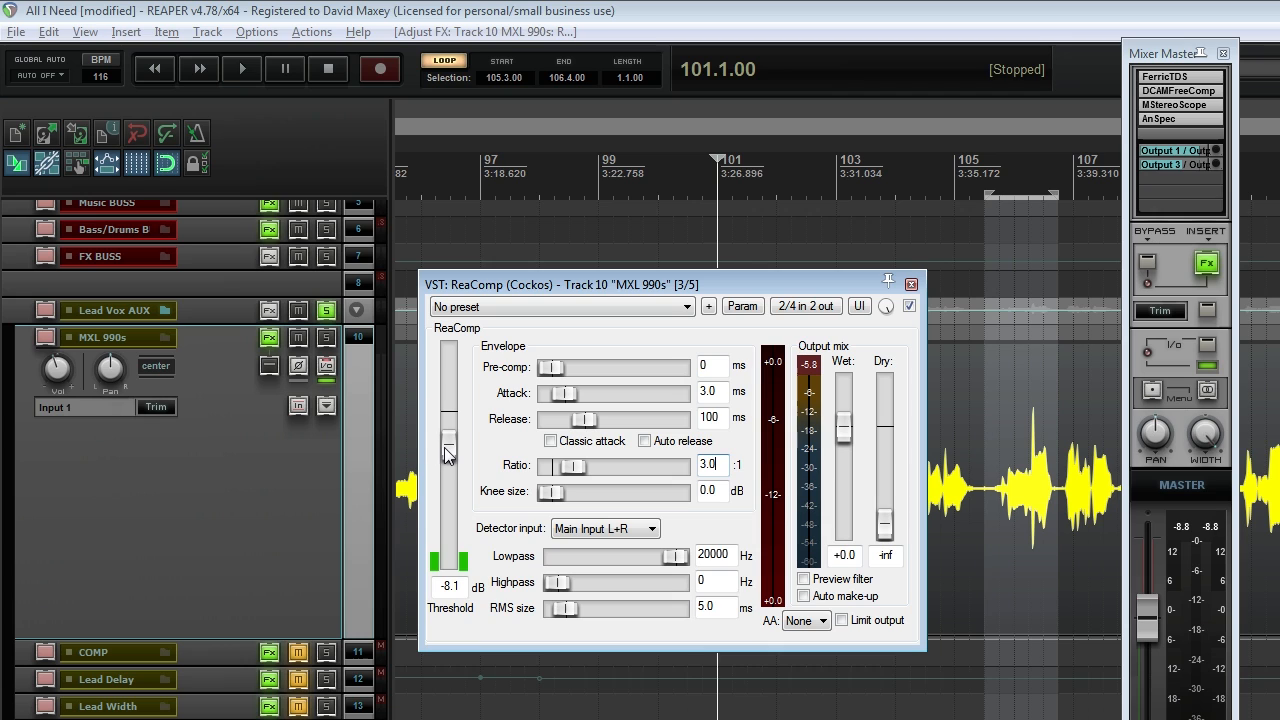
left_click_drag(447, 453, 448, 446)
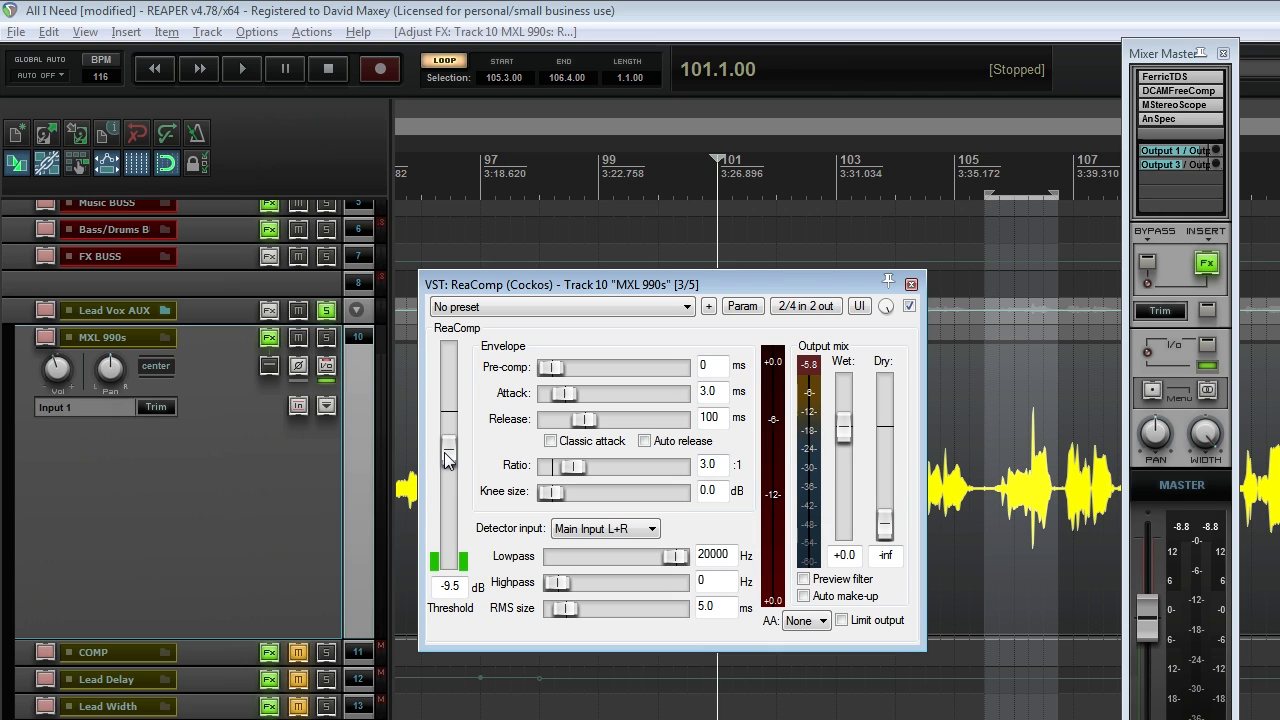
left_click(987, 166)
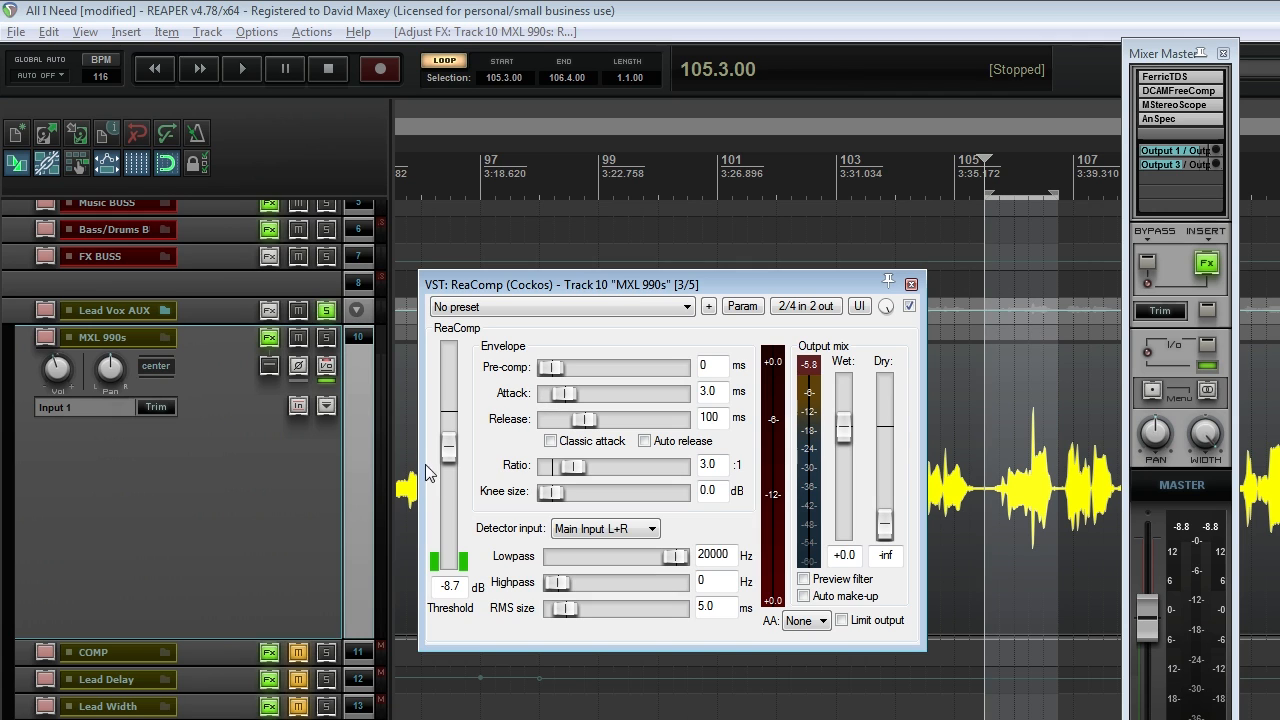
mouse_move(450, 454)
left_mouse_down()
mouse_move(445, 490)
mouse_move(447, 478)
left_mouse_up()
key("space")
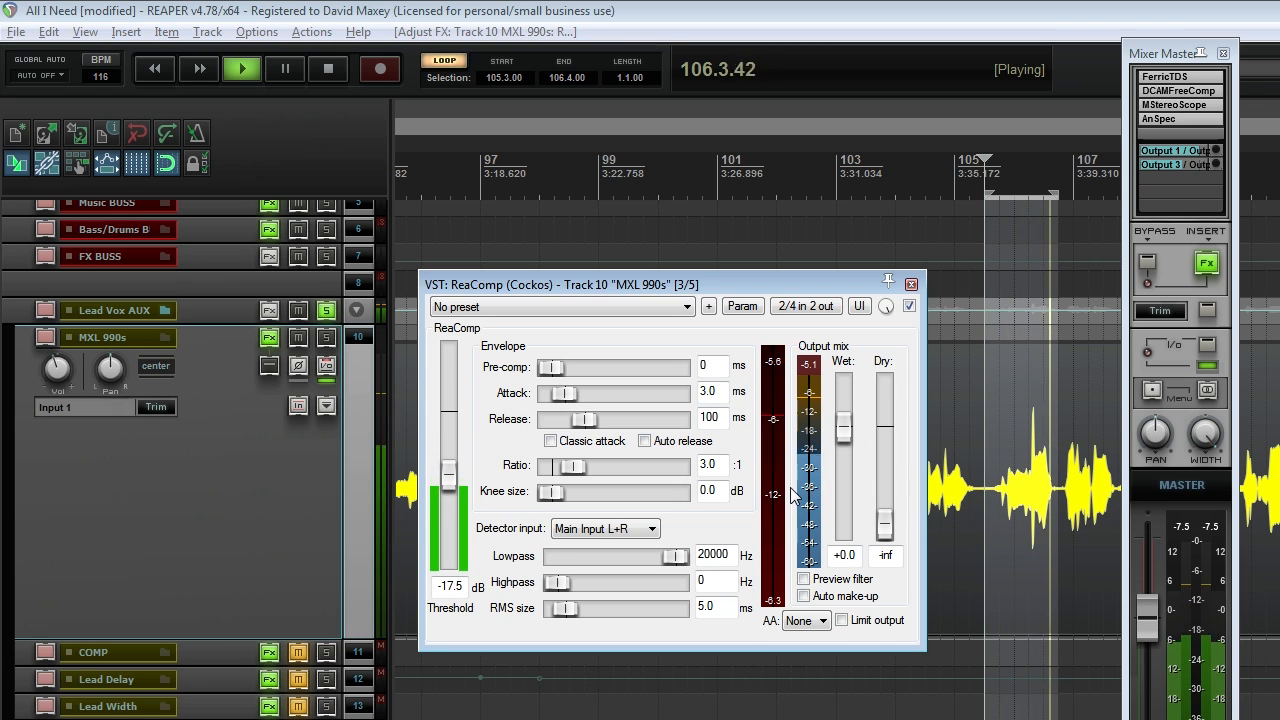
key("space")
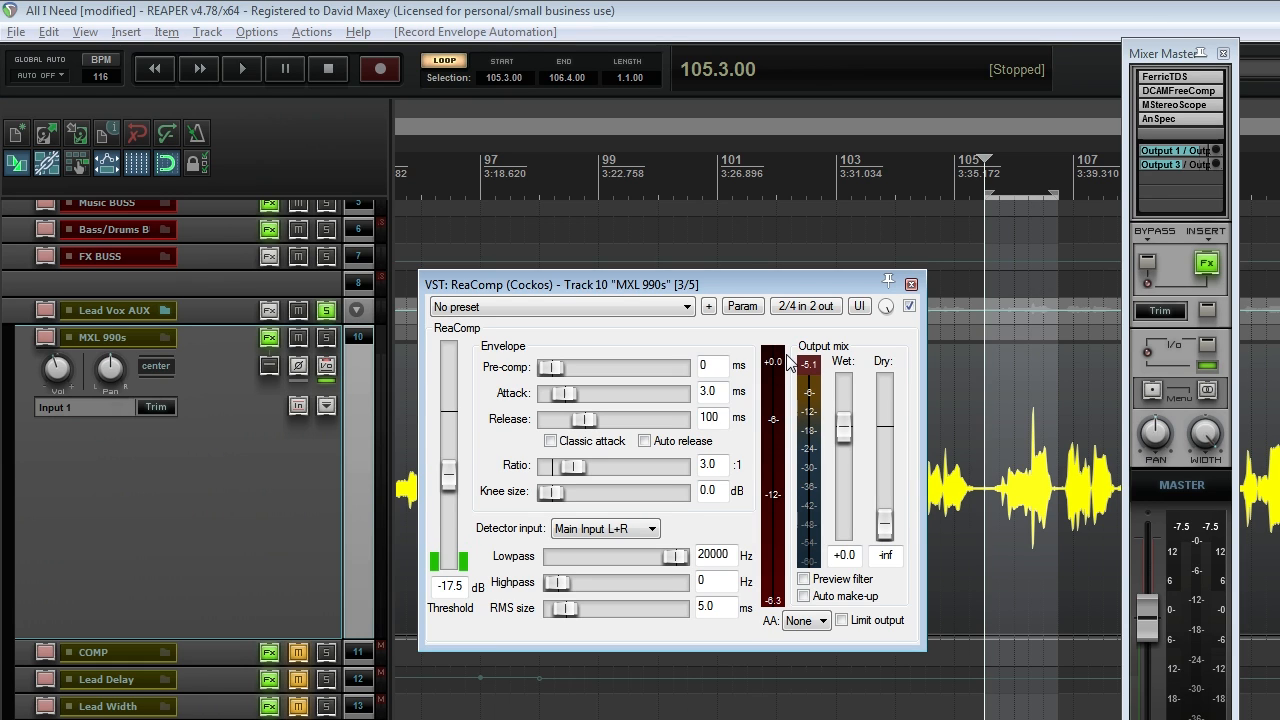
Step: Extend the start of the time selection back to 97.3.00 to cover the whole vocal passage
left_click_drag(777, 287, 891, 566)
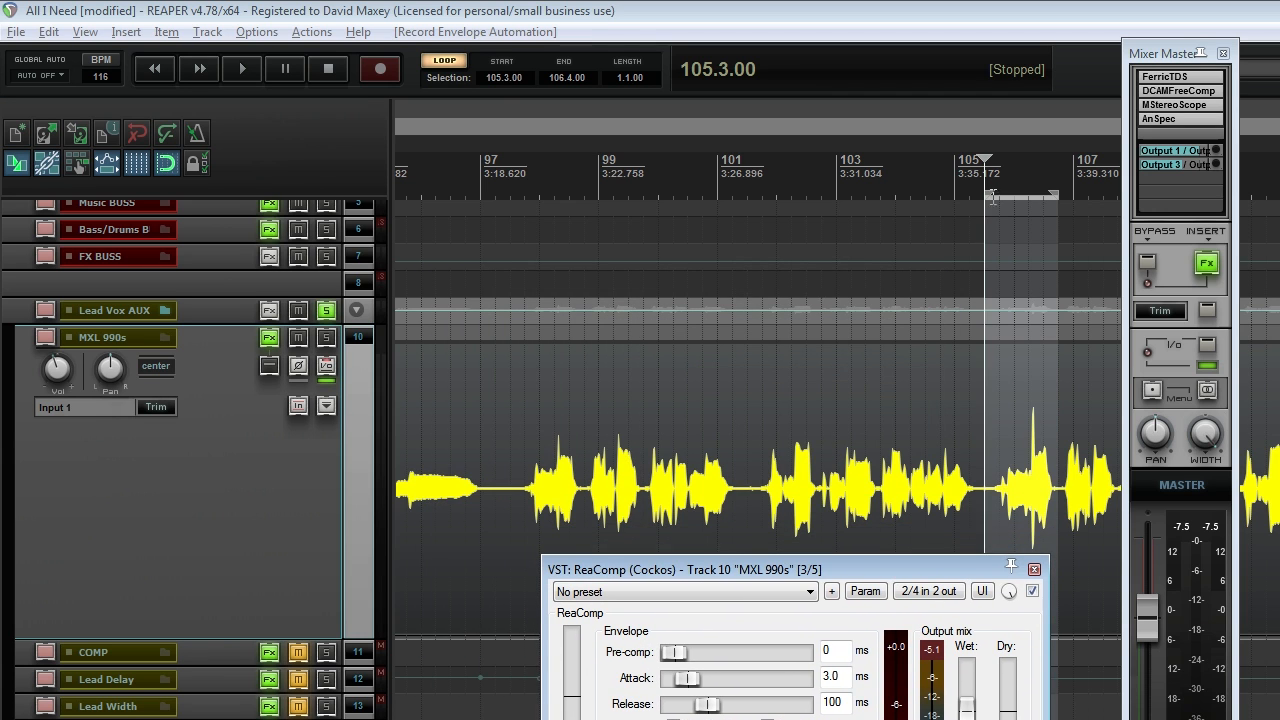
left_click_drag(986, 269, 509, 270)
left_click_drag(788, 576, 769, 308)
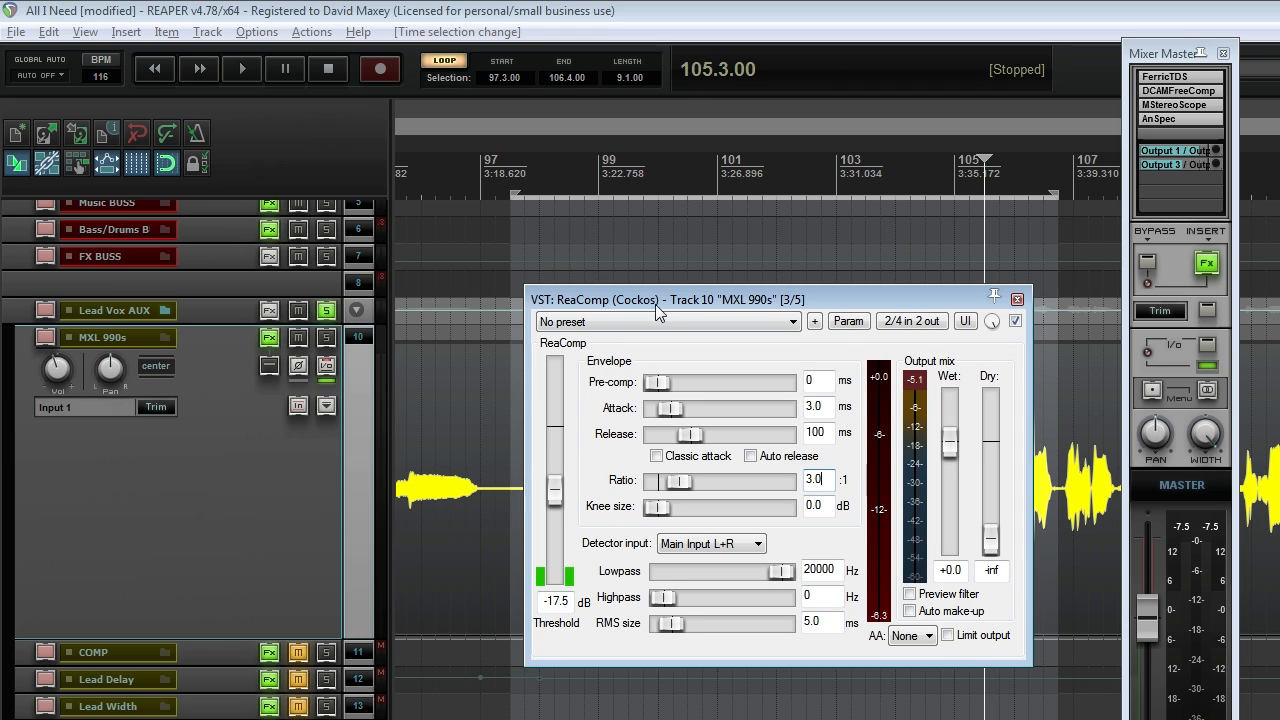
left_click_drag(660, 302, 670, 290)
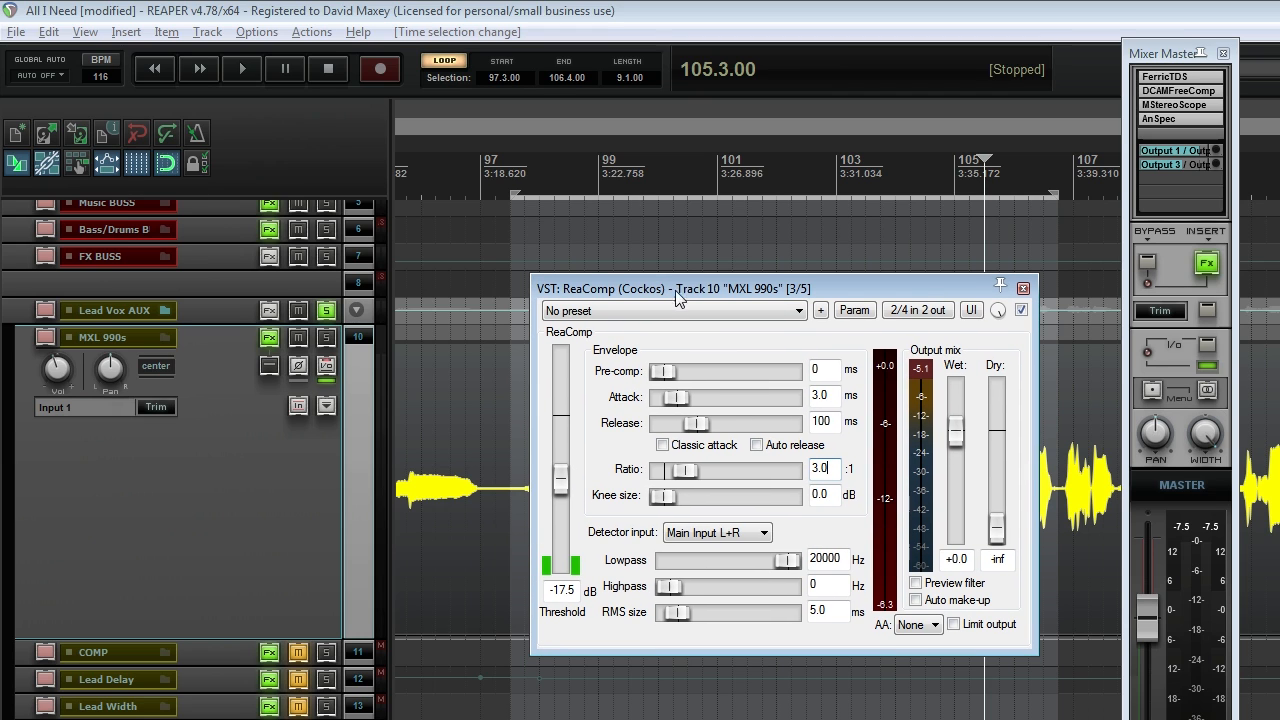
Step: Play the compressed vocal passage from 97.4.00, stop it, and compare the gain reduction with the waveform's peaks
left_click(521, 168)
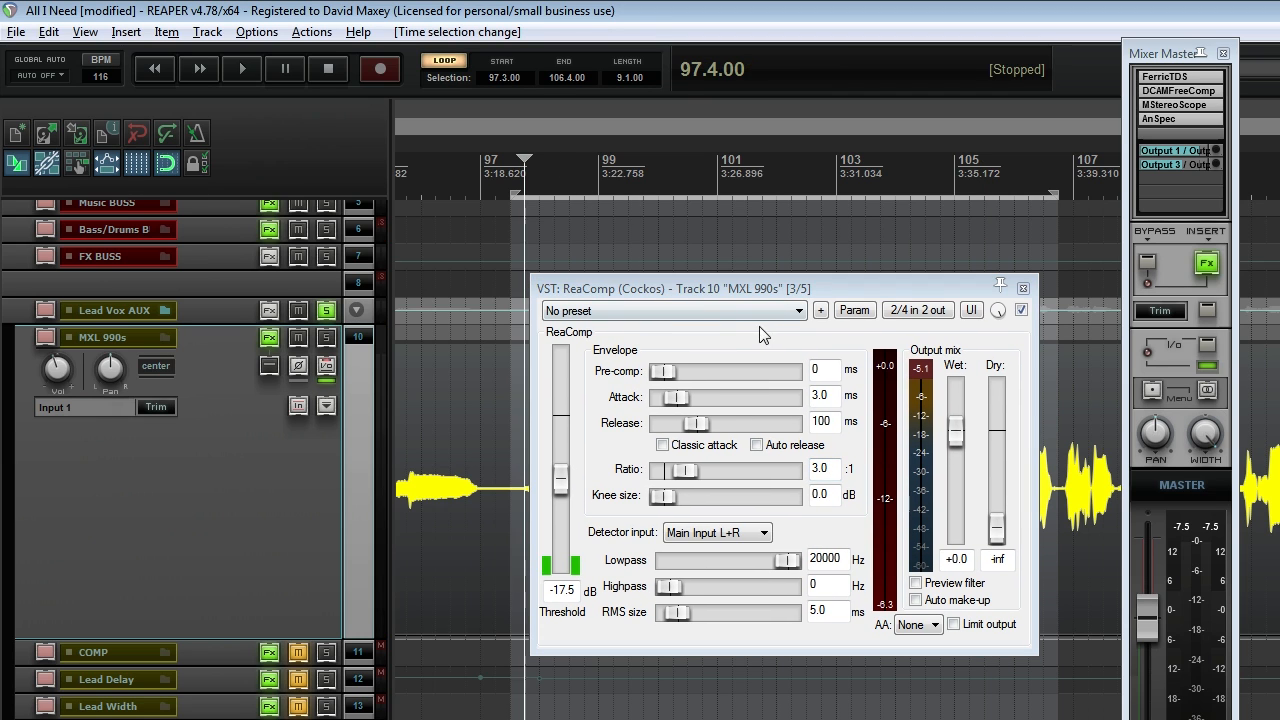
key("space")
left_click_drag(694, 297, 532, 220)
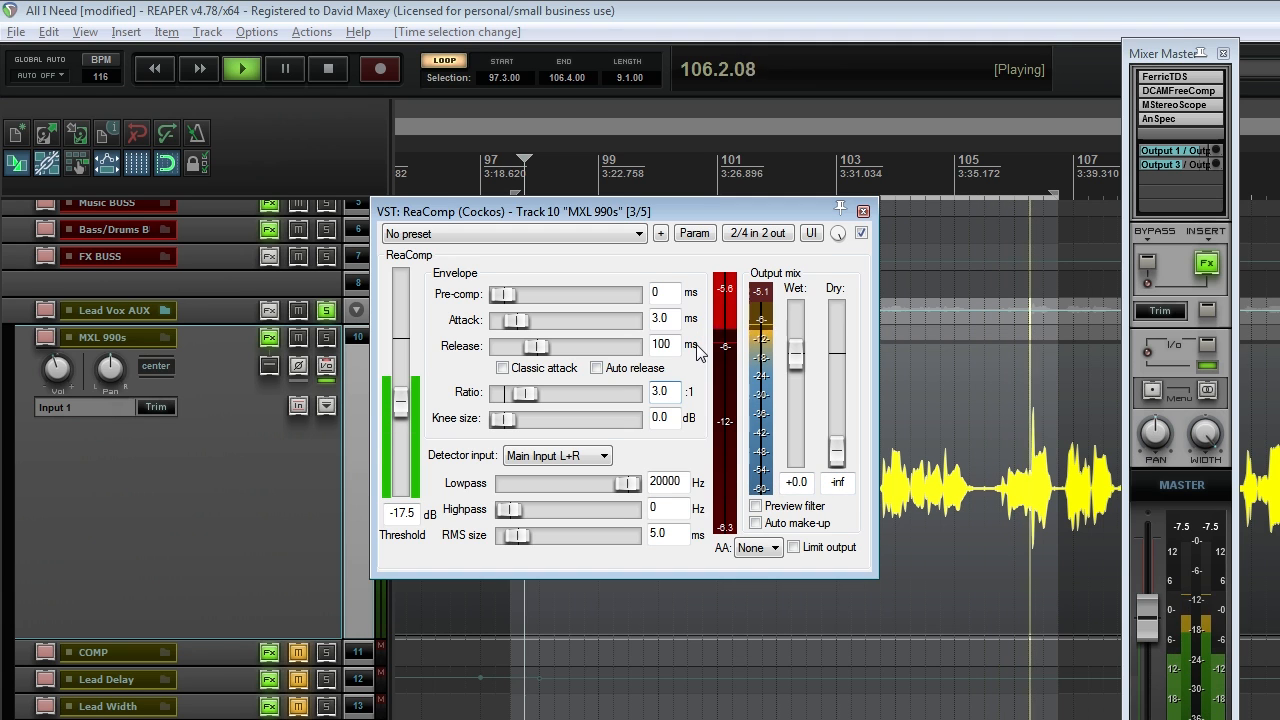
key("space")
left_click_drag(680, 210, 840, 556)
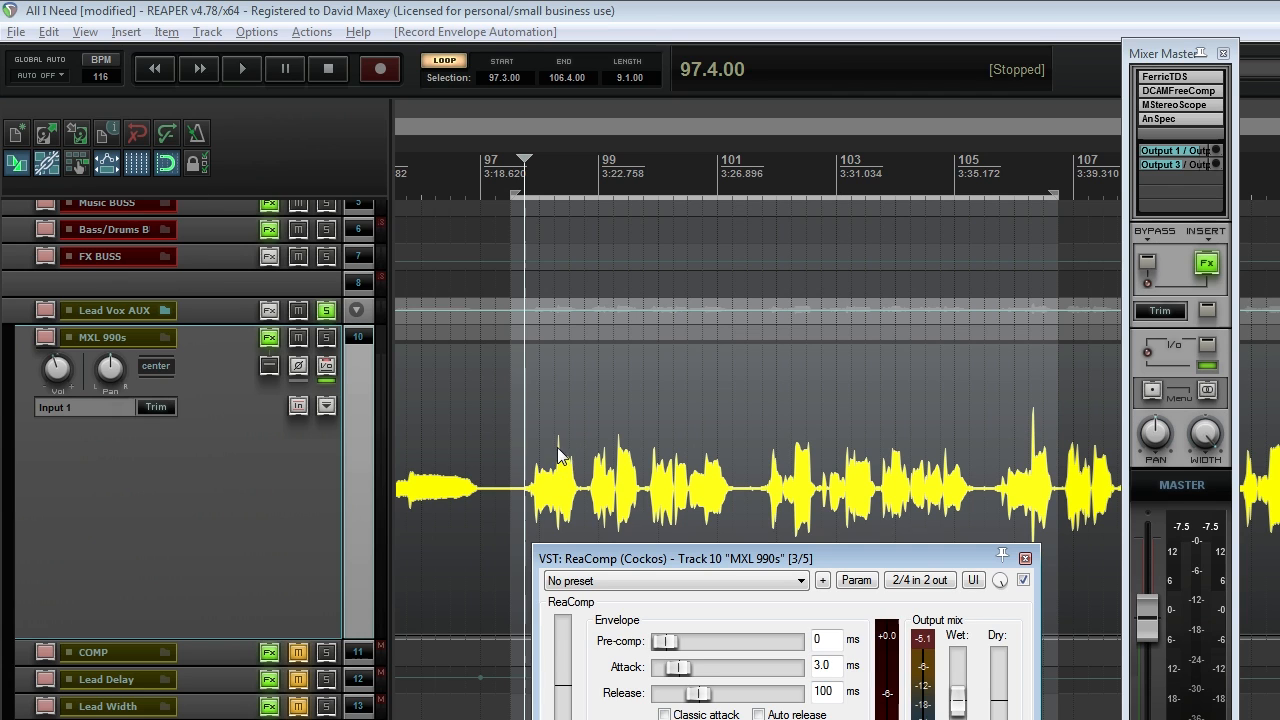
left_click_drag(652, 557, 635, 321)
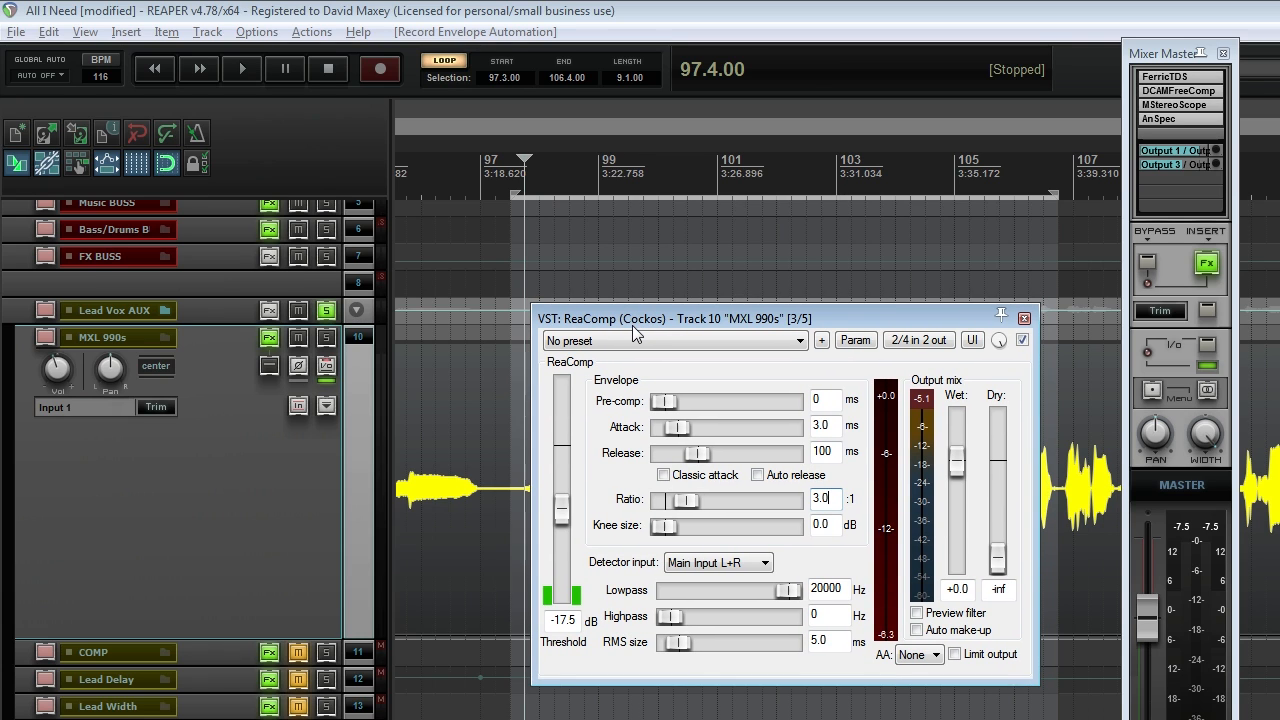
Step: Raise the ReaComp attack to 29.5 ms, fine-tuning it while the vocal passage plays
left_click_drag(734, 319, 732, 297)
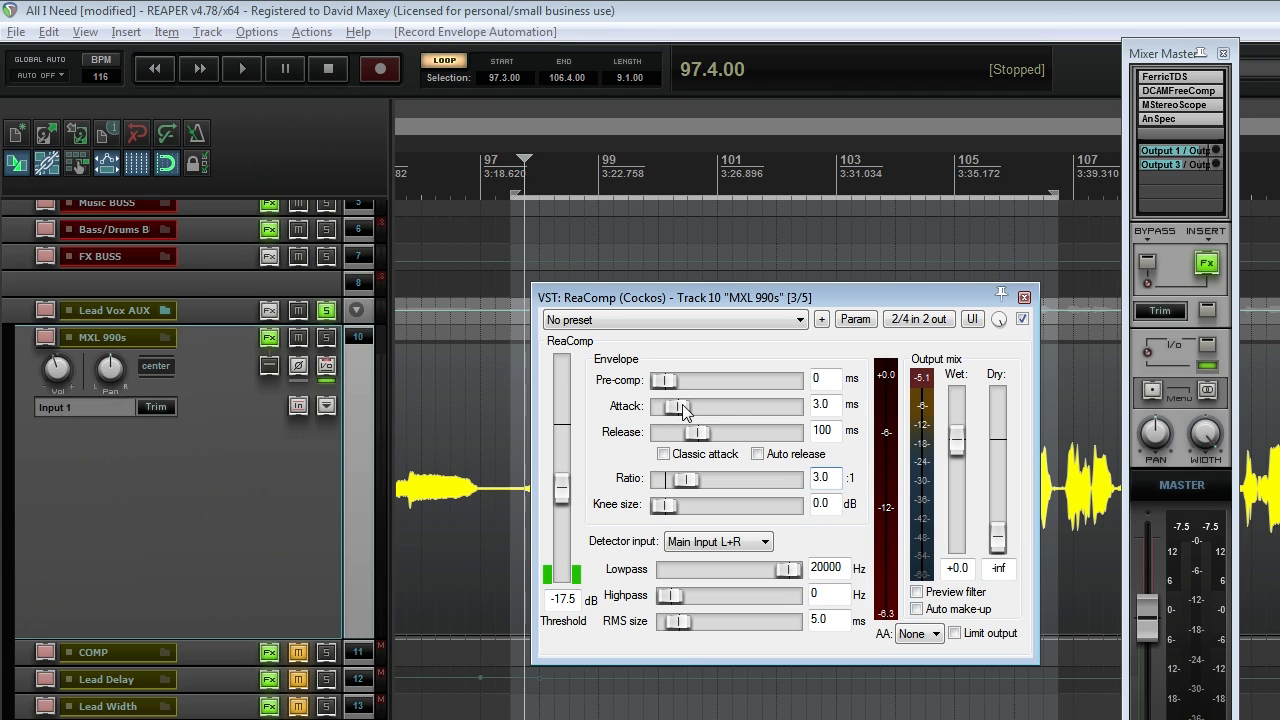
left_click_drag(677, 408, 711, 407)
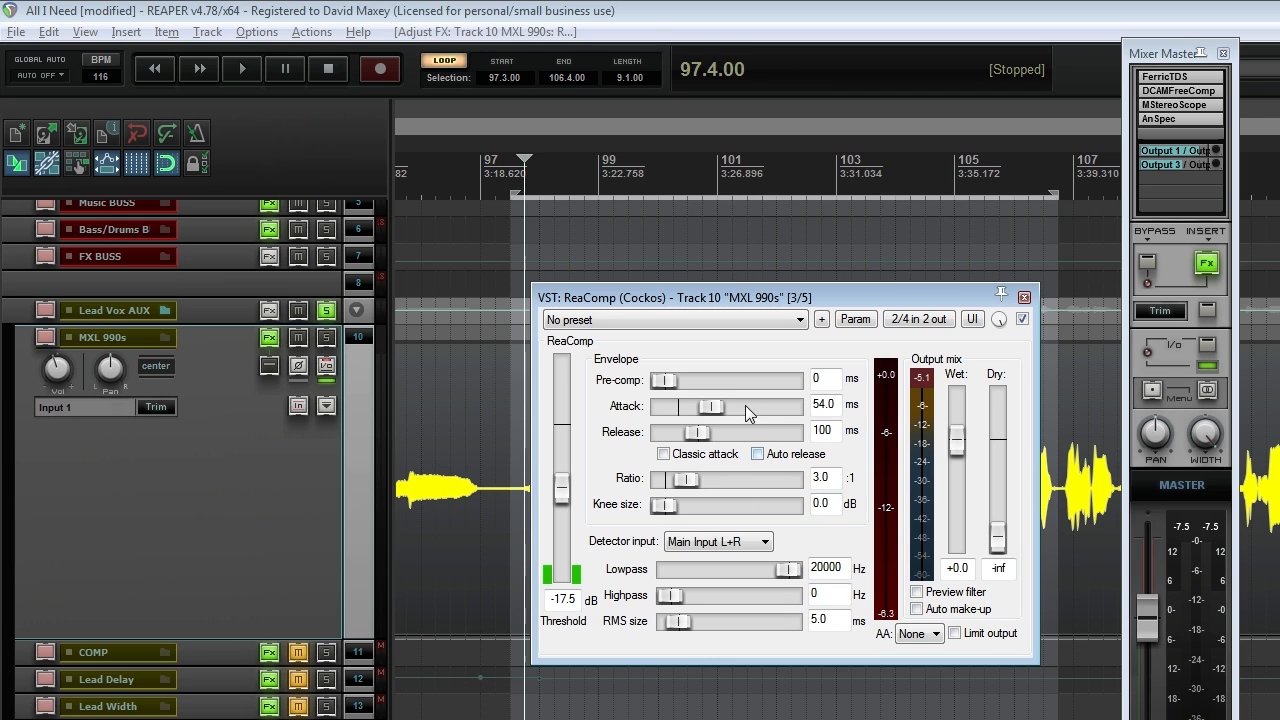
mouse_move(716, 407)
left_mouse_down()
mouse_move(670, 420)
mouse_move(705, 420)
mouse_move(705, 404)
mouse_move(687, 406)
mouse_move(703, 409)
left_mouse_up()
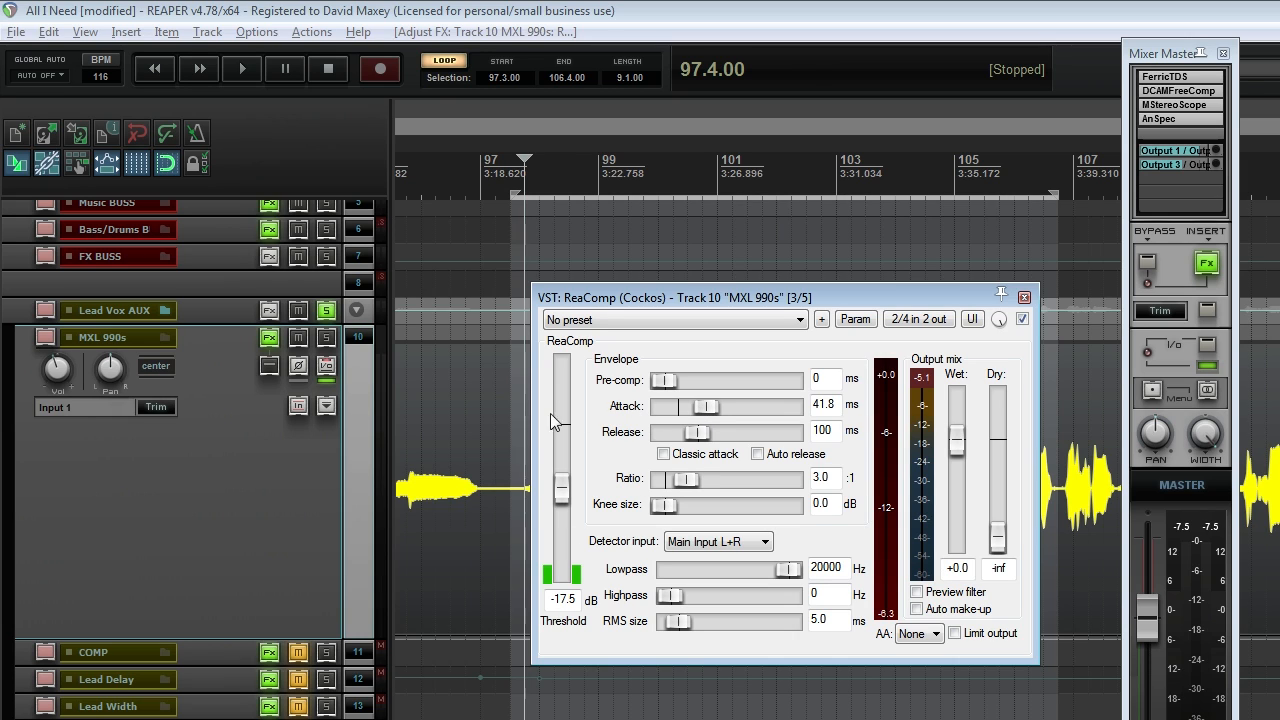
mouse_move(704, 407)
left_mouse_down()
mouse_move(689, 410)
mouse_move(705, 420)
mouse_move(692, 418)
mouse_move(715, 408)
mouse_move(704, 412)
left_mouse_up()
left_click_drag(697, 416, 697, 418)
left_click_drag(775, 300, 672, 322)
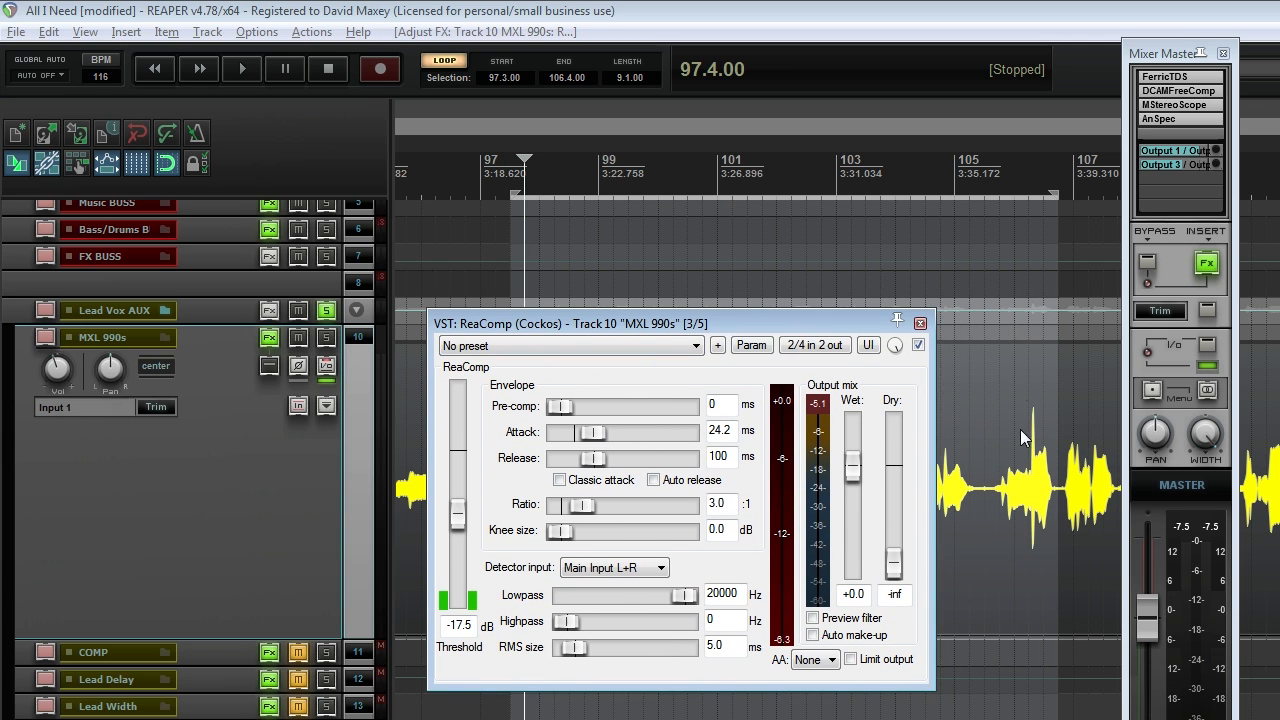
left_click_drag(813, 325, 871, 289)
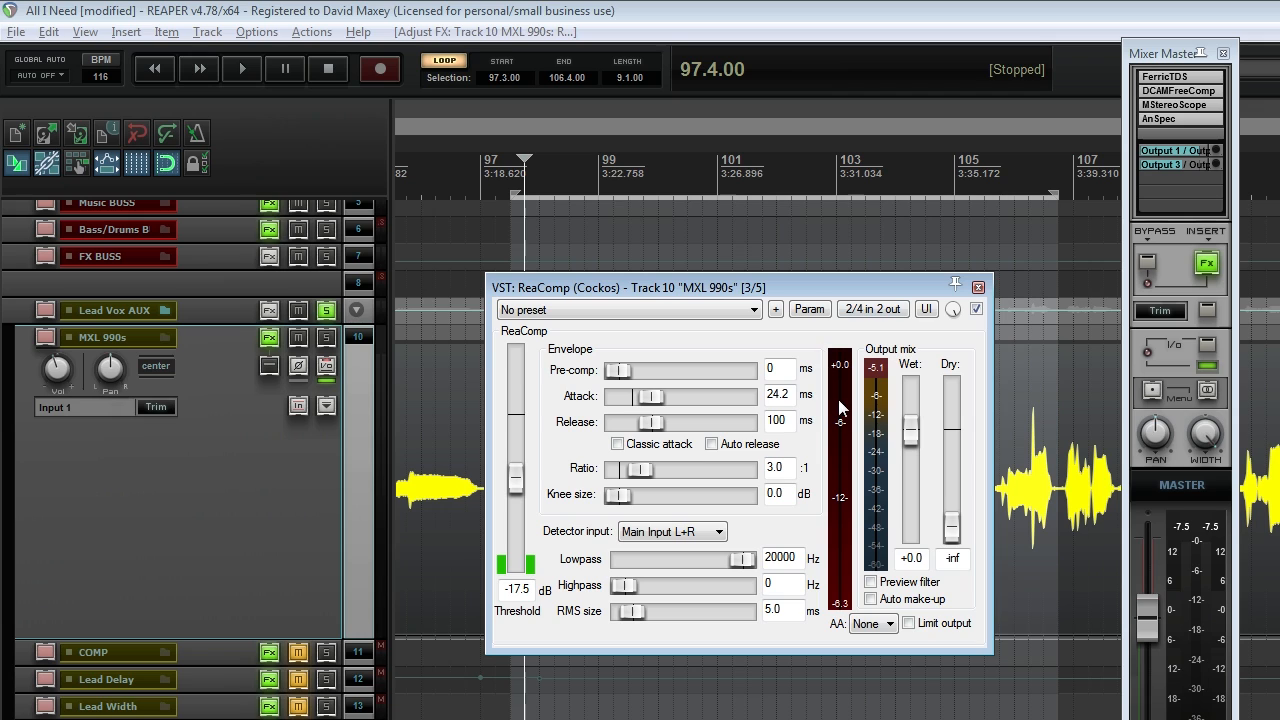
left_click_drag(645, 397, 641, 403)
left_click_drag(694, 294, 743, 311)
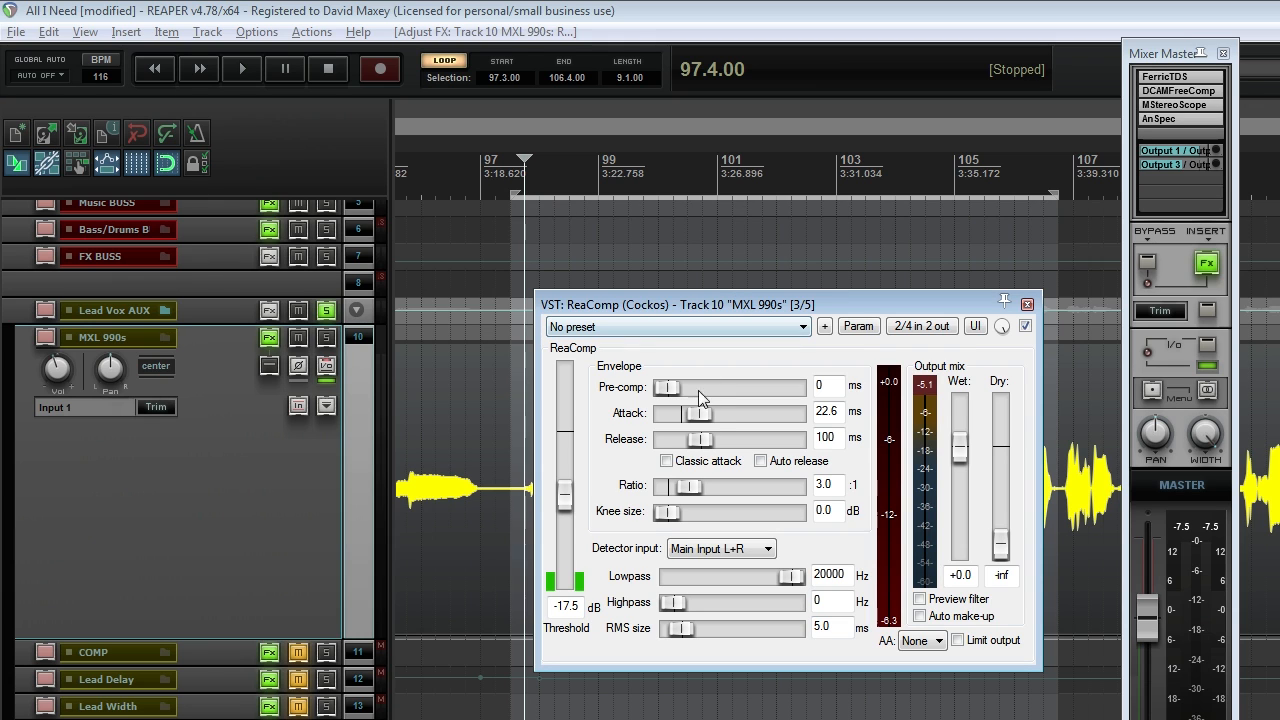
key("space")
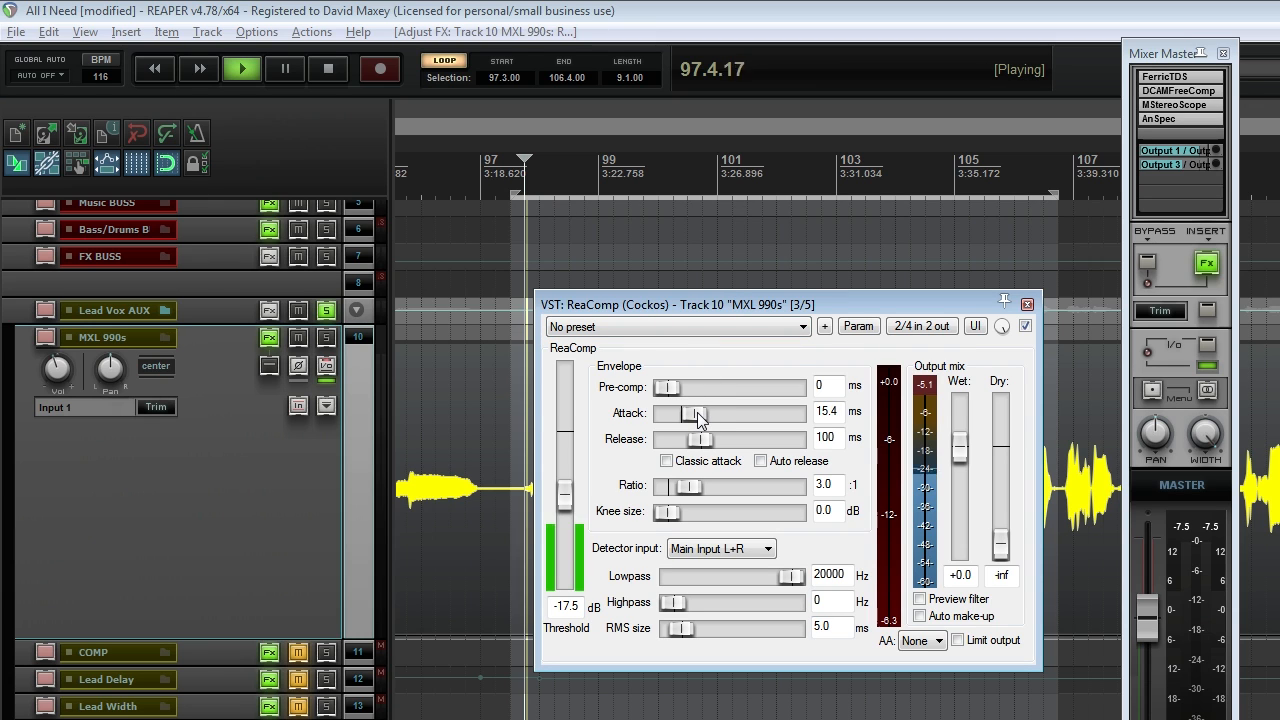
mouse_move(698, 412)
left_mouse_down()
mouse_move(727, 406)
mouse_move(712, 413)
left_mouse_up()
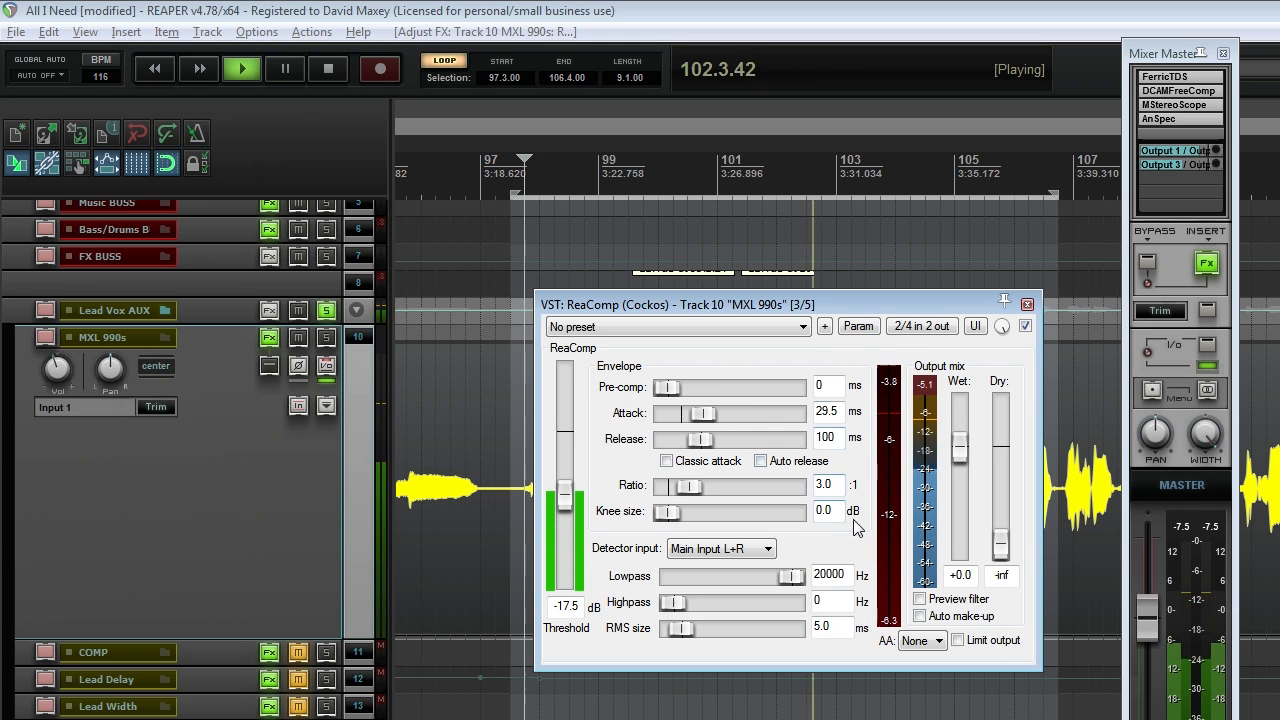
Step: Stop the vocal playback and shift the ReaComp window to compare the waveform's peaks with the gain reduction meter
left_click_drag(833, 307, 813, 341)
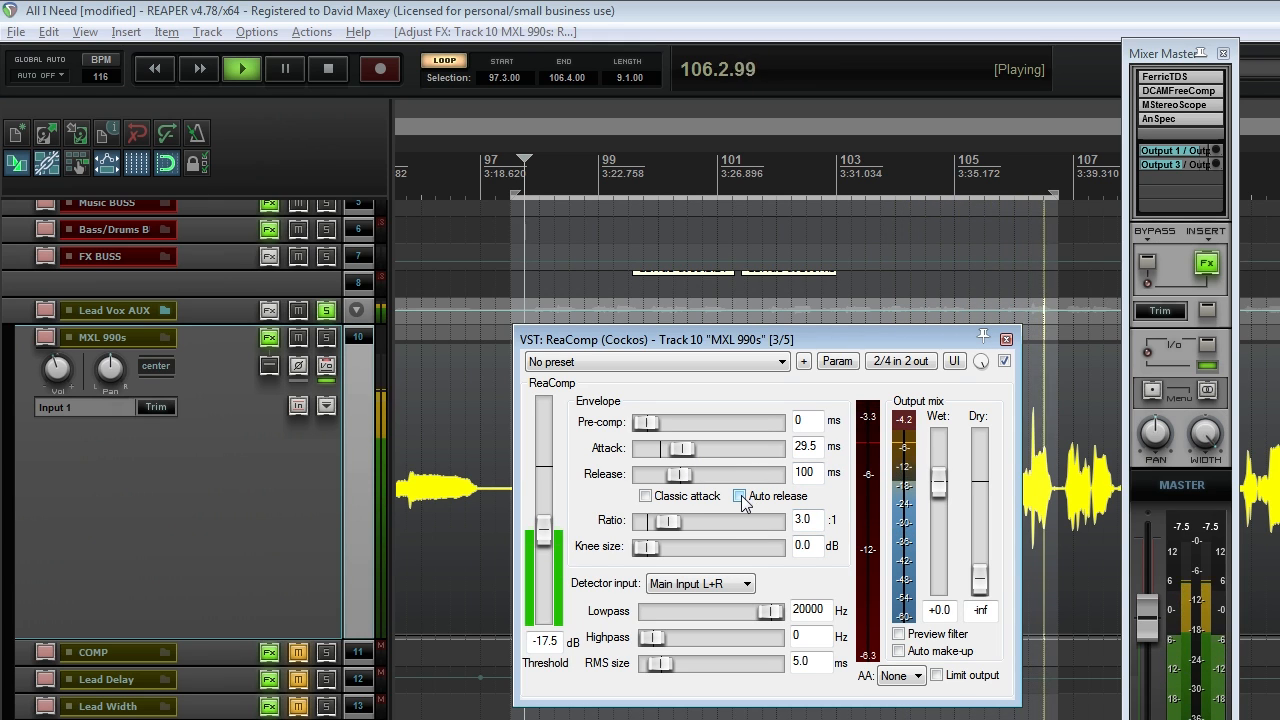
key("space")
left_click_drag(813, 349, 825, 338)
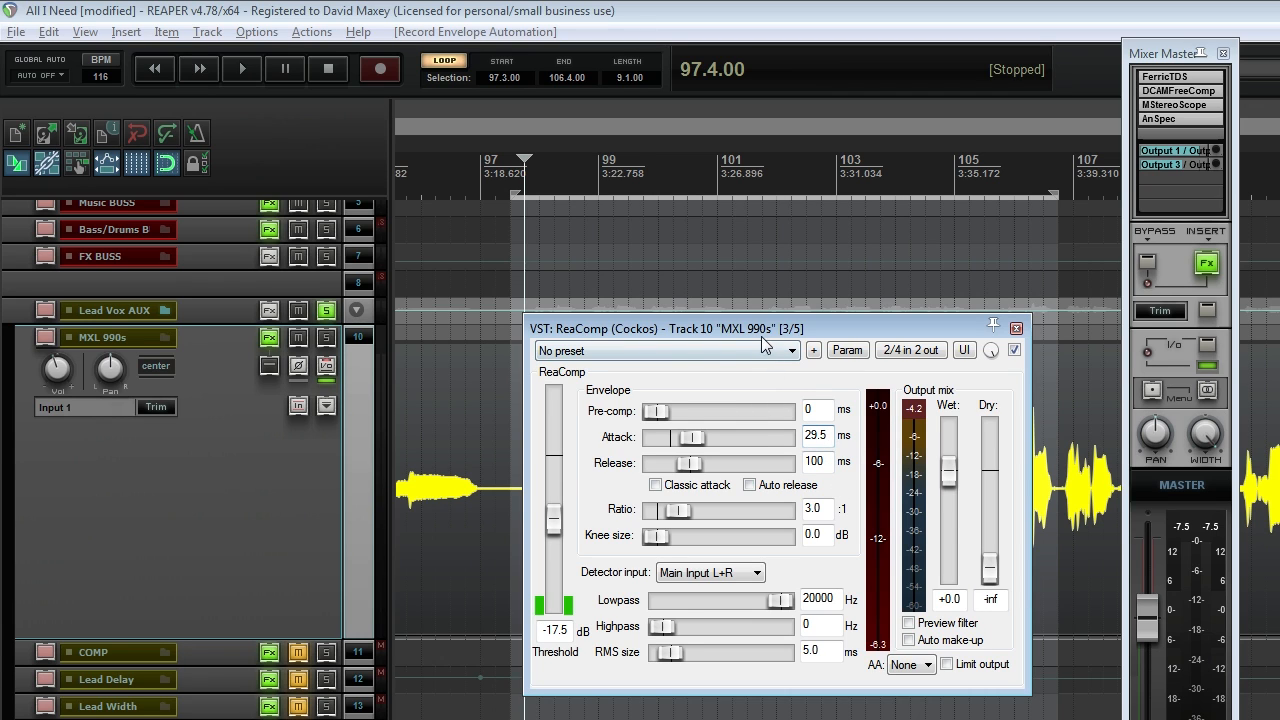
left_click_drag(767, 336, 774, 313)
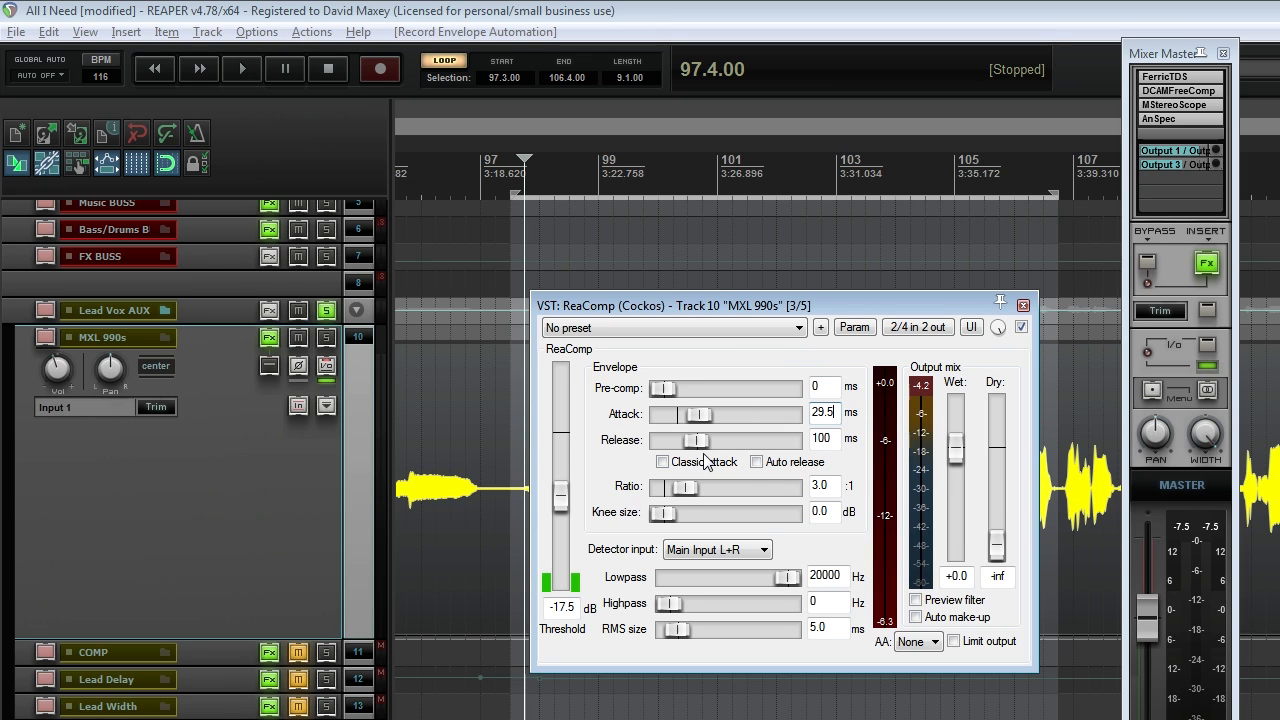
left_click_drag(748, 307, 749, 300)
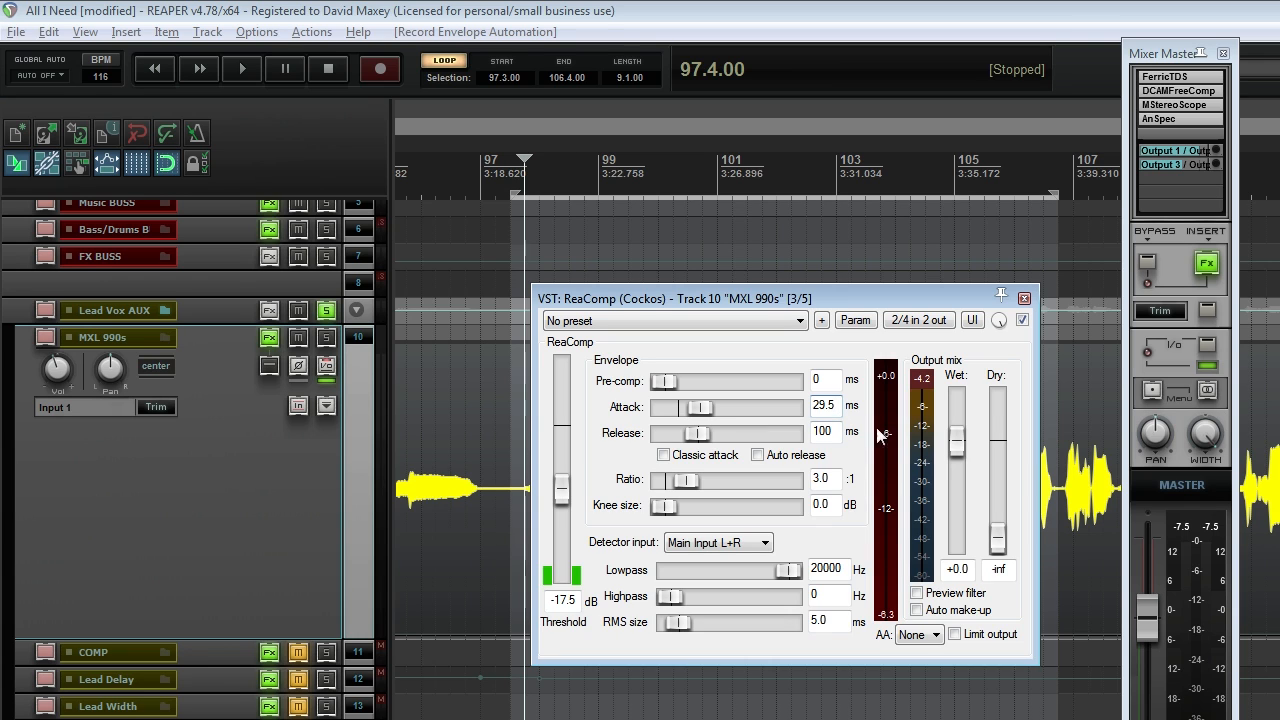
mouse_move(867, 297)
left_mouse_down()
mouse_move(866, 312)
mouse_move(874, 289)
mouse_move(841, 399)
mouse_move(850, 496)
mouse_move(858, 297)
left_mouse_up()
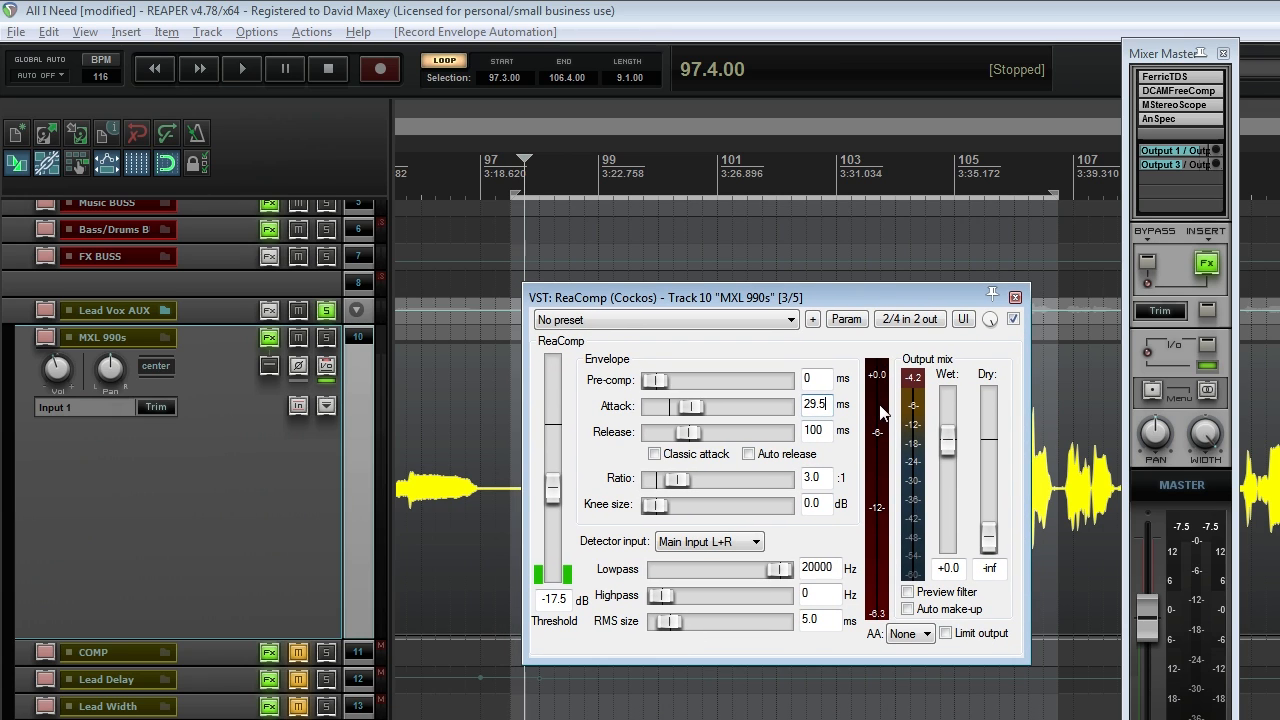
left_click_drag(856, 297, 850, 504)
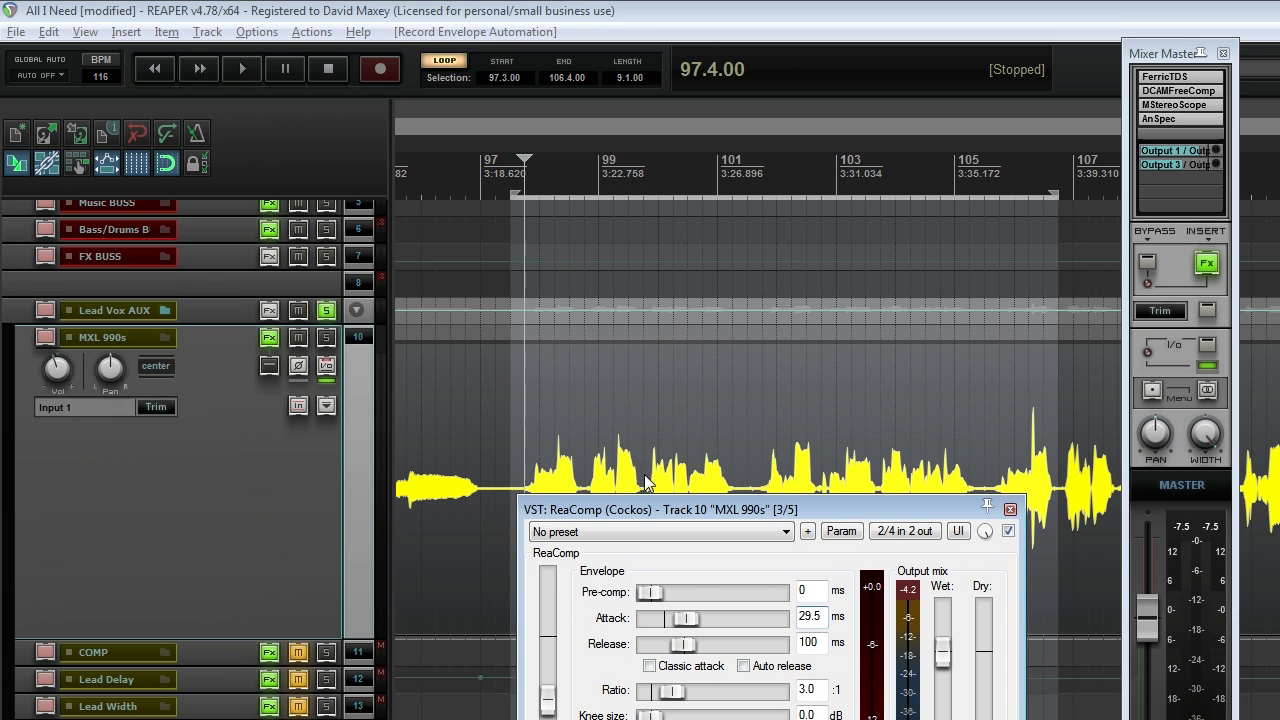
left_click_drag(655, 510, 681, 308)
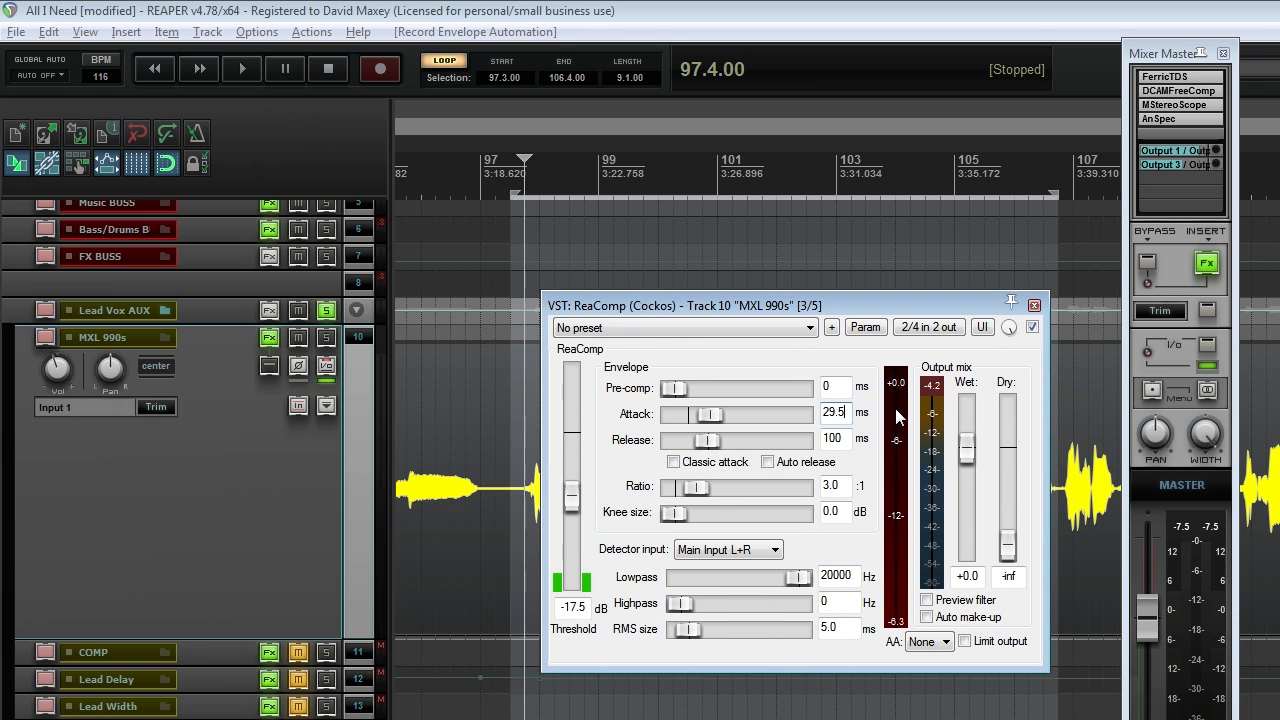
left_click_drag(882, 303, 887, 497)
left_click_drag(677, 498, 682, 286)
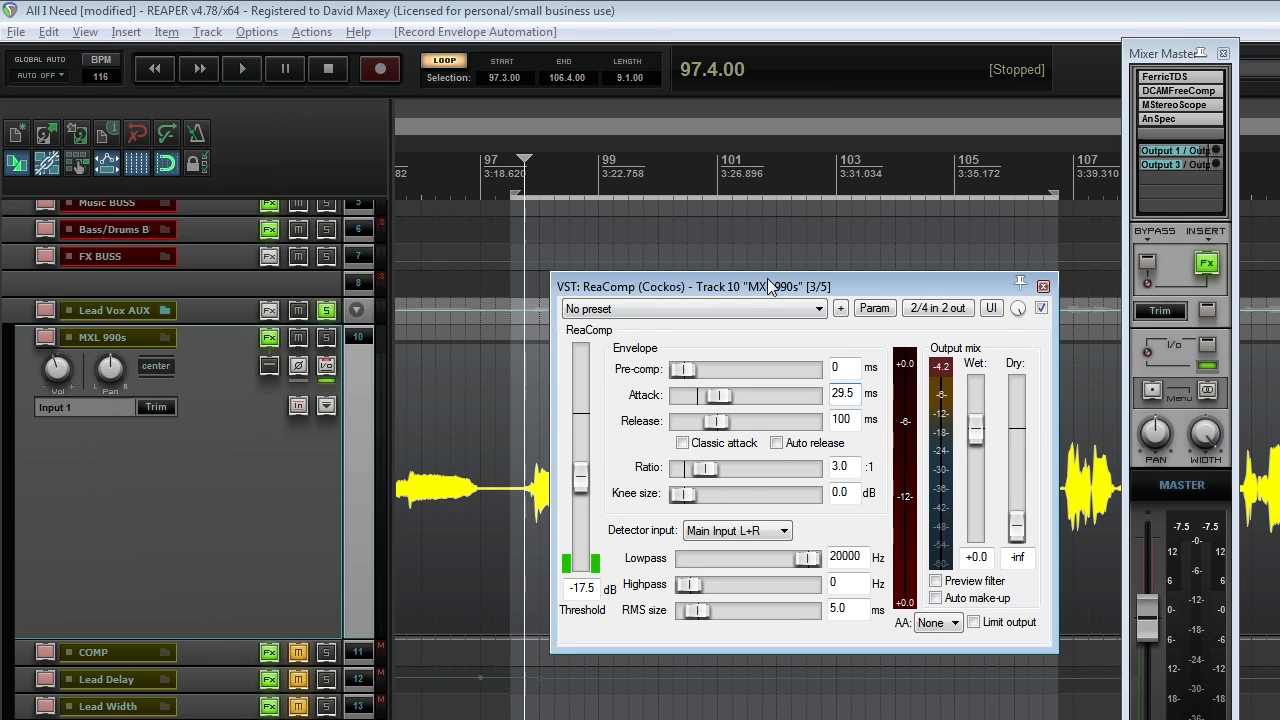
left_click_drag(760, 287, 759, 300)
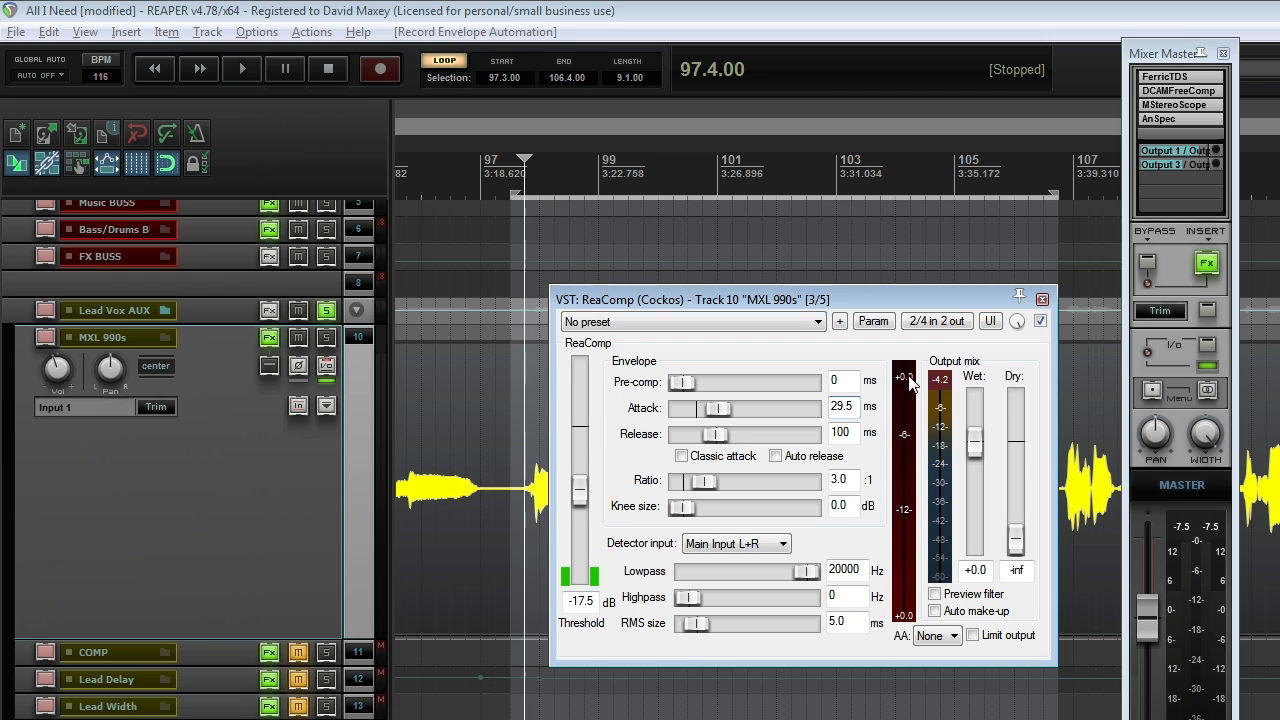
left_click_drag(872, 300, 857, 298)
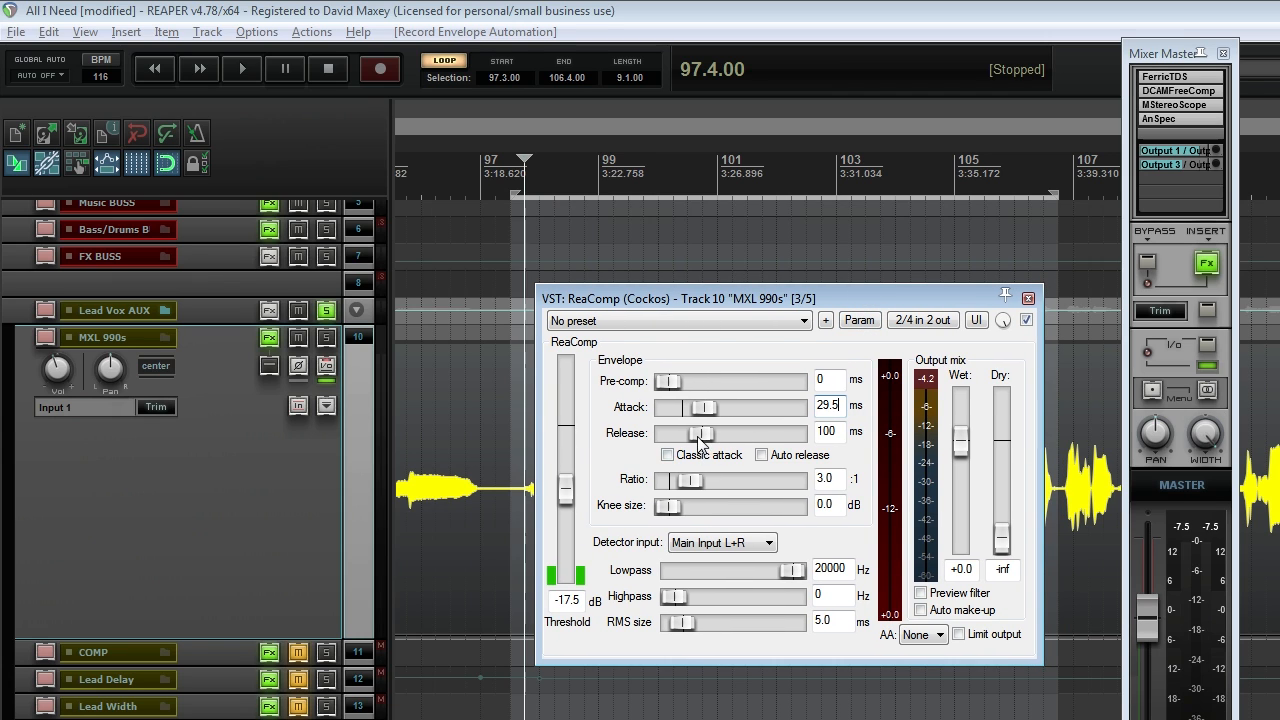
Step: Raise the ReaComp release to 299 ms, fine-tuning it while the vocal passage plays, and stop playback
left_click_drag(703, 441, 709, 435)
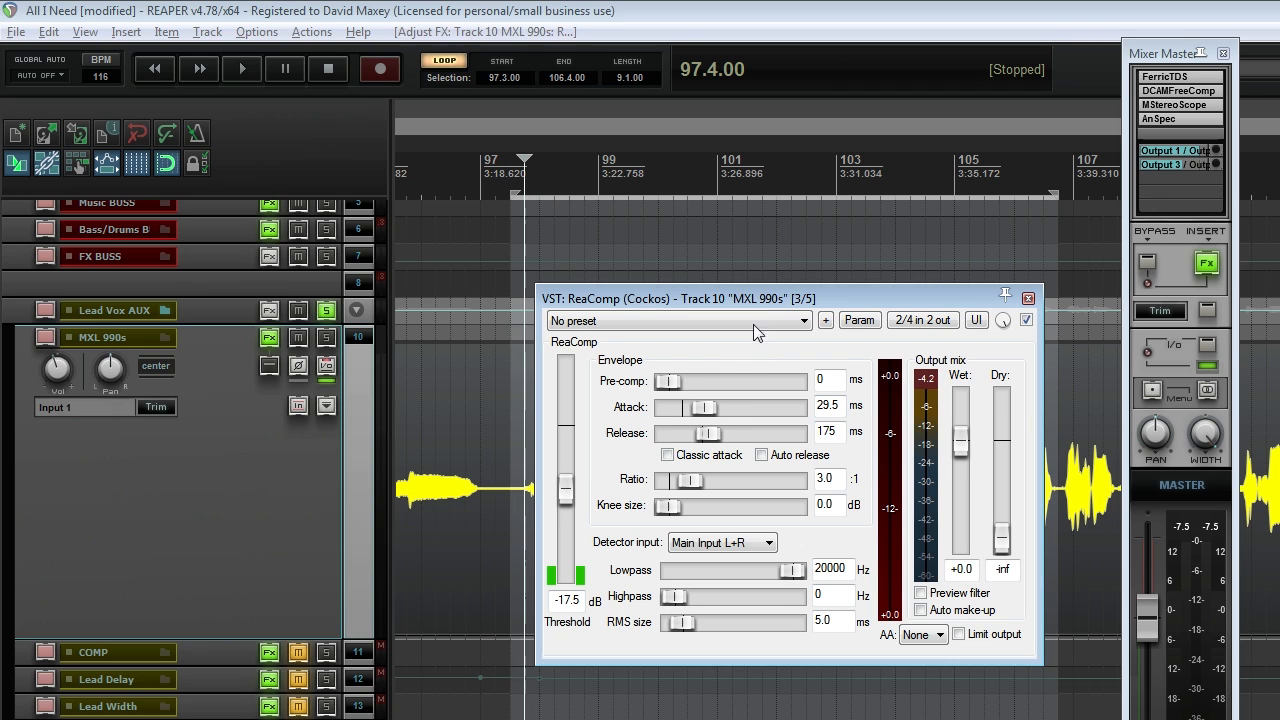
left_click_drag(762, 303, 767, 305)
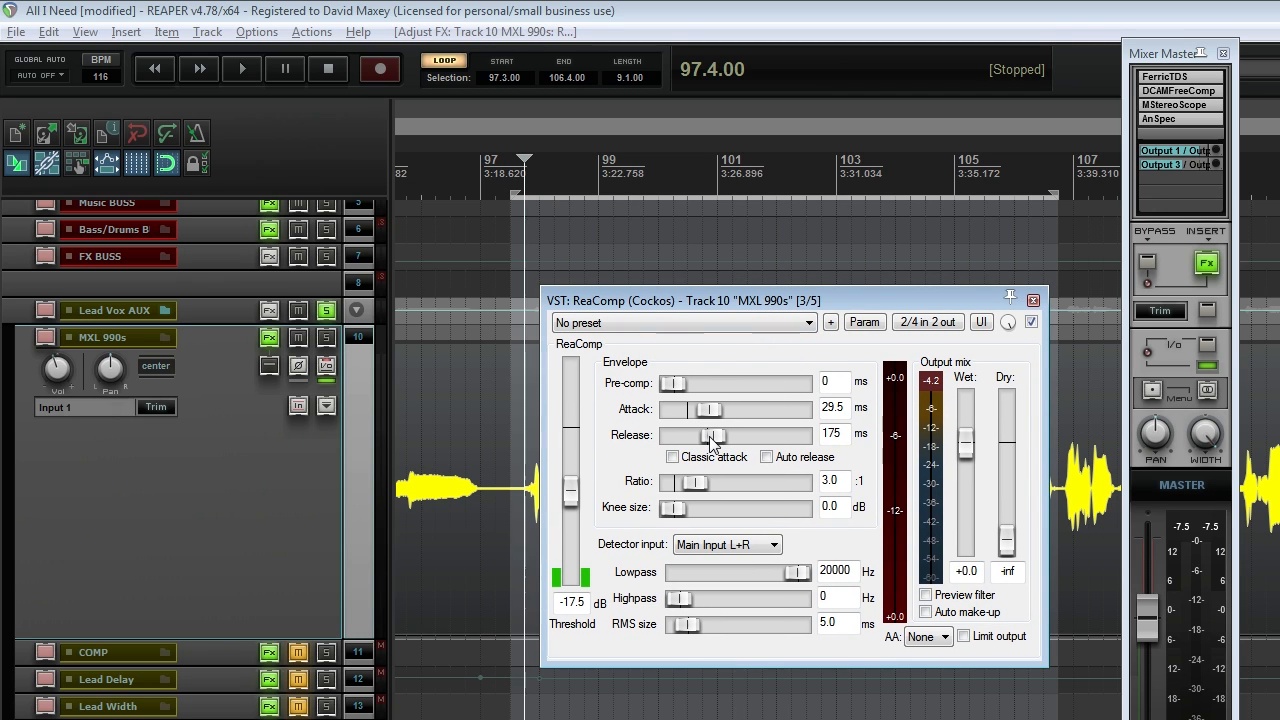
key("space")
mouse_move(712, 437)
left_mouse_down()
mouse_move(755, 442)
mouse_move(720, 442)
left_mouse_up()
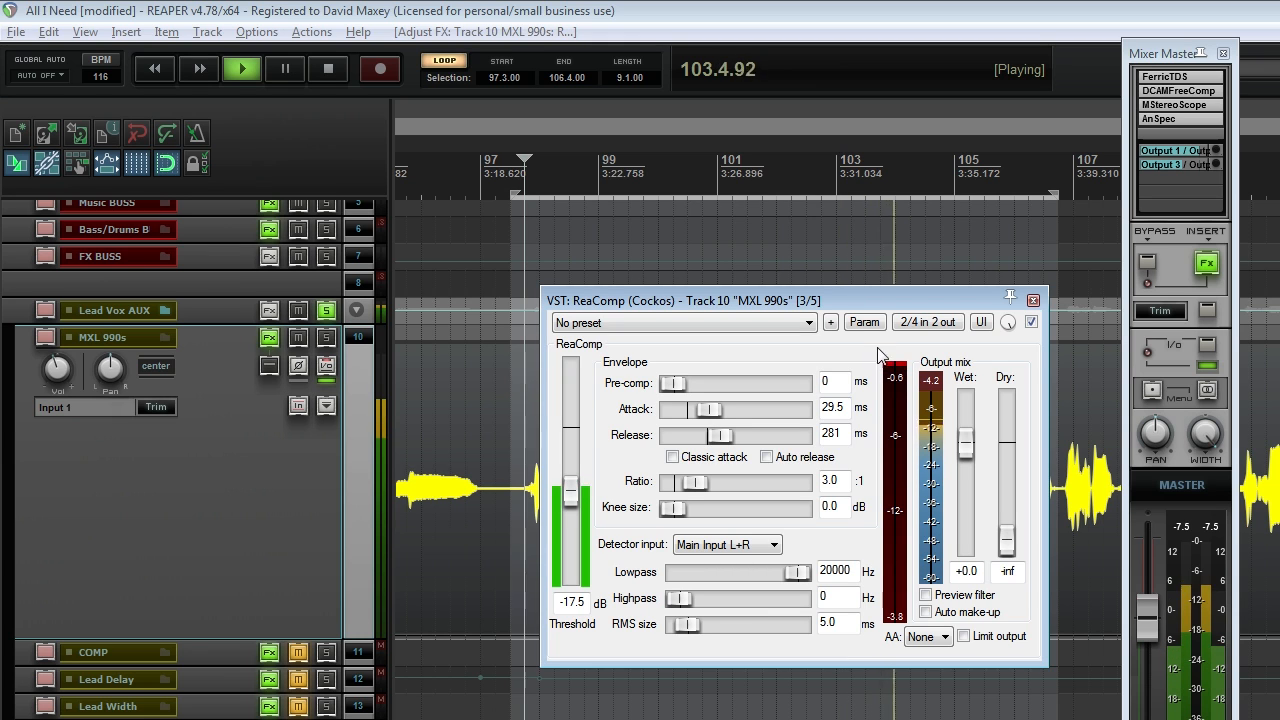
left_click_drag(859, 300, 861, 303)
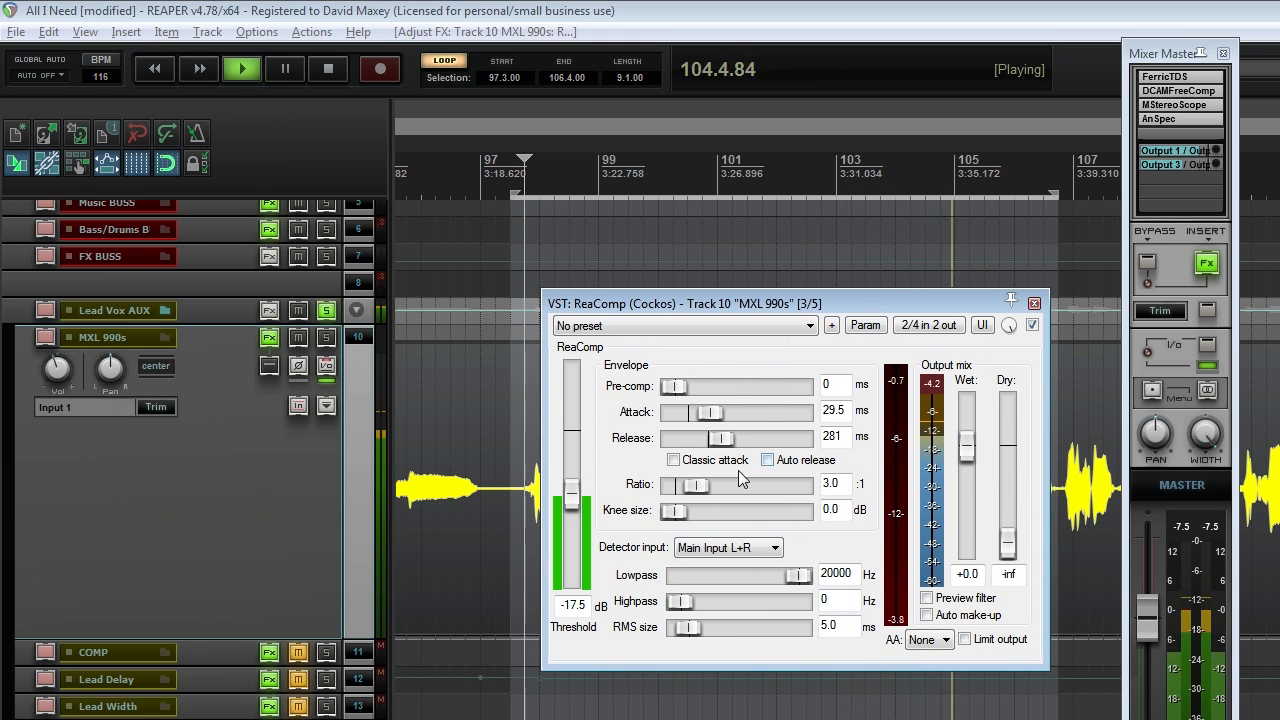
left_click_drag(721, 443, 720, 443)
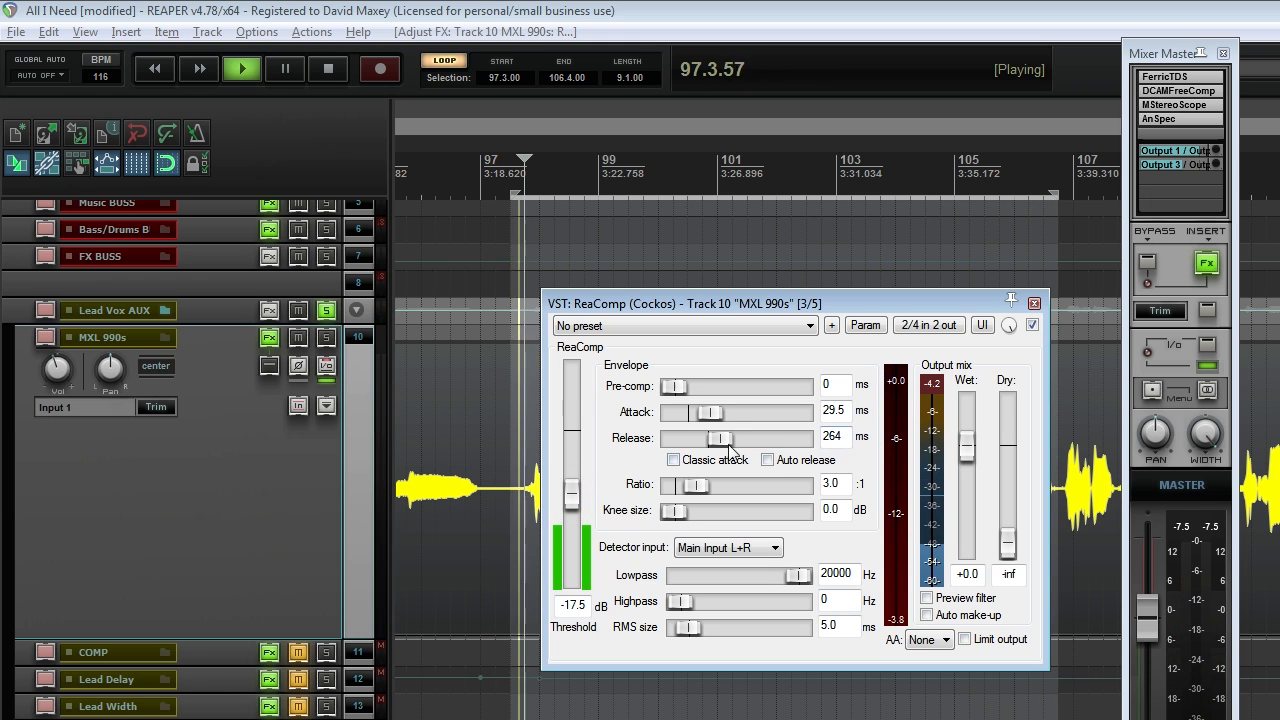
left_click_drag(720, 443, 723, 442)
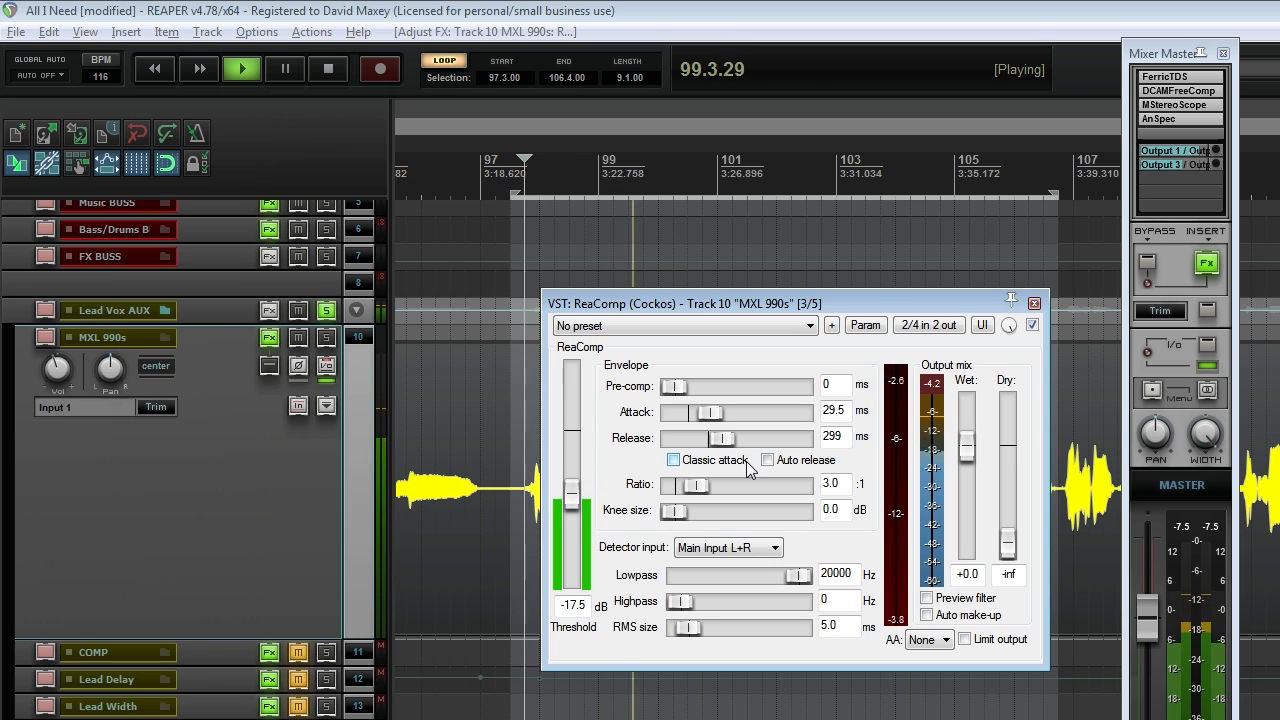
key("space")
Step: Raise ReaComp's wet output level to +1.0 dB to make up for the gain reduction
left_click_drag(875, 293, 869, 287)
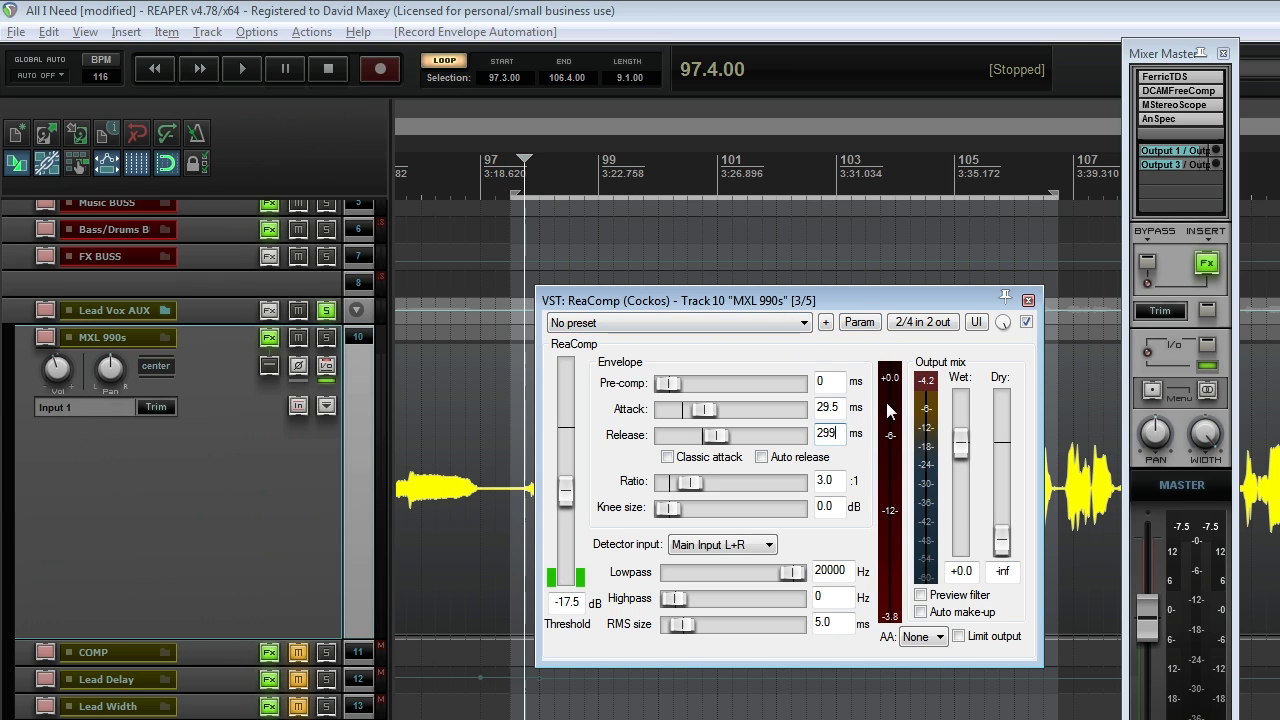
left_click_drag(878, 302, 875, 297)
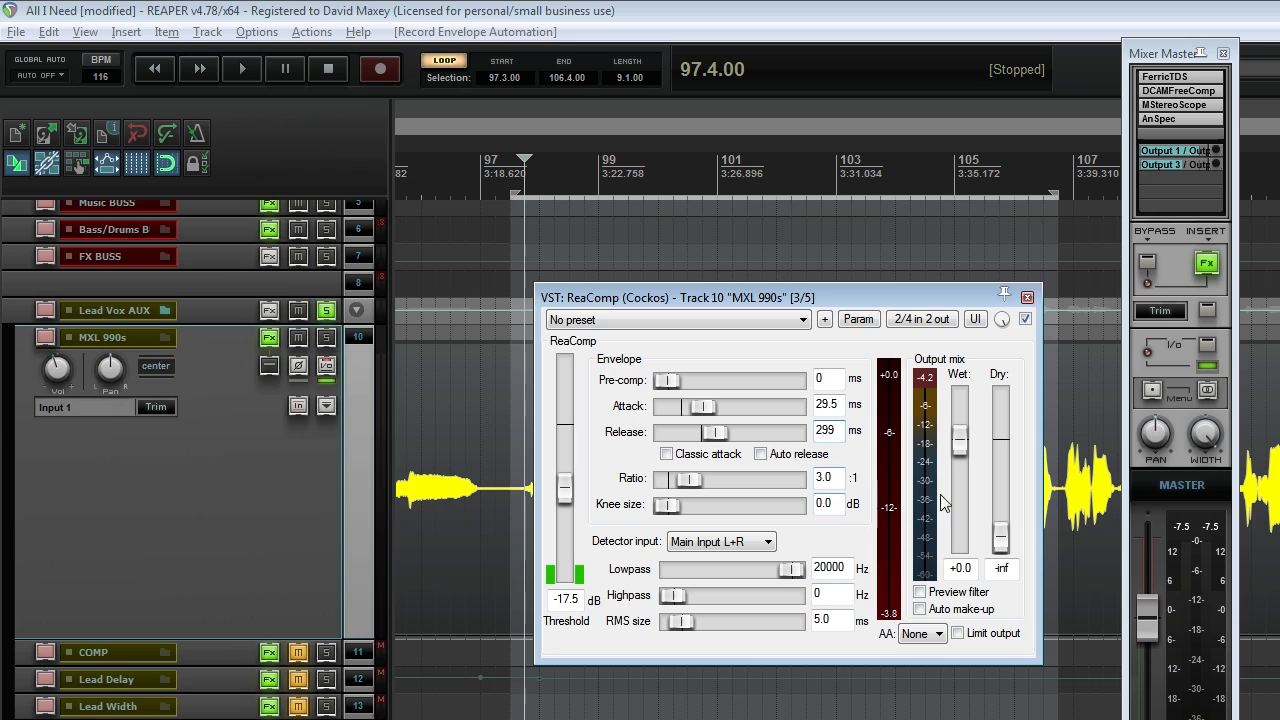
left_click_drag(938, 301, 929, 294)
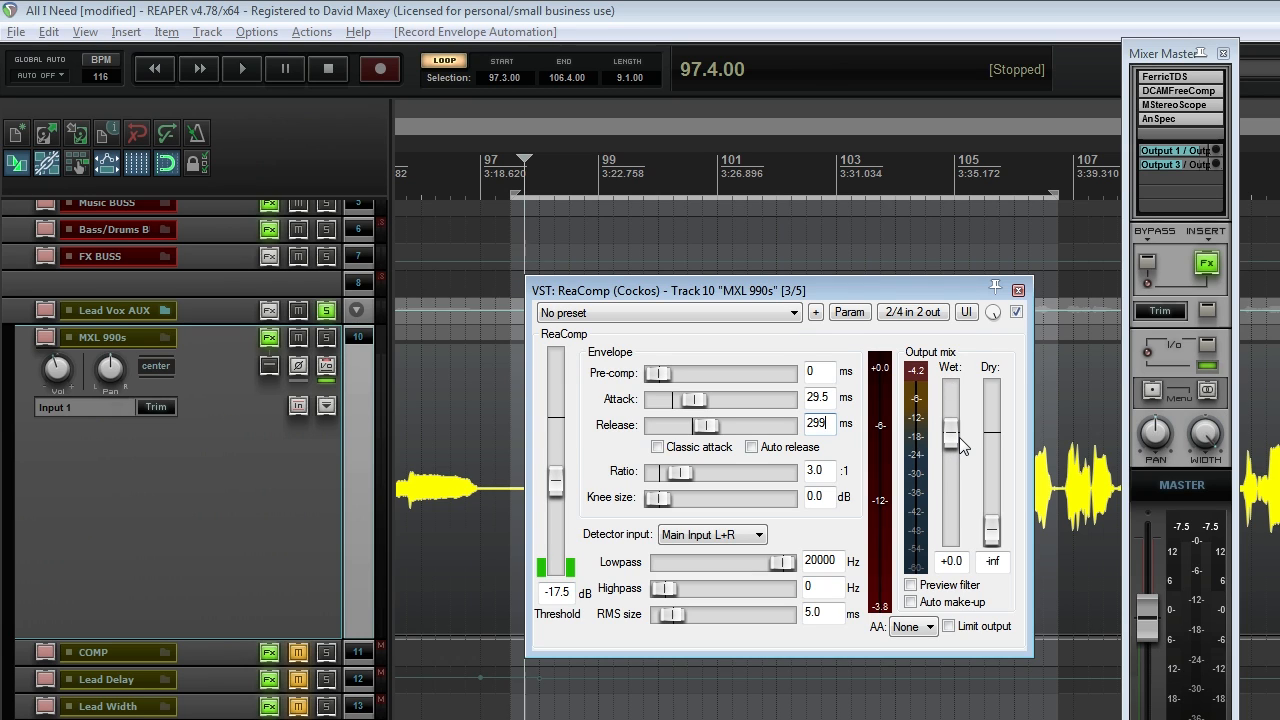
left_click_drag(959, 437, 951, 434)
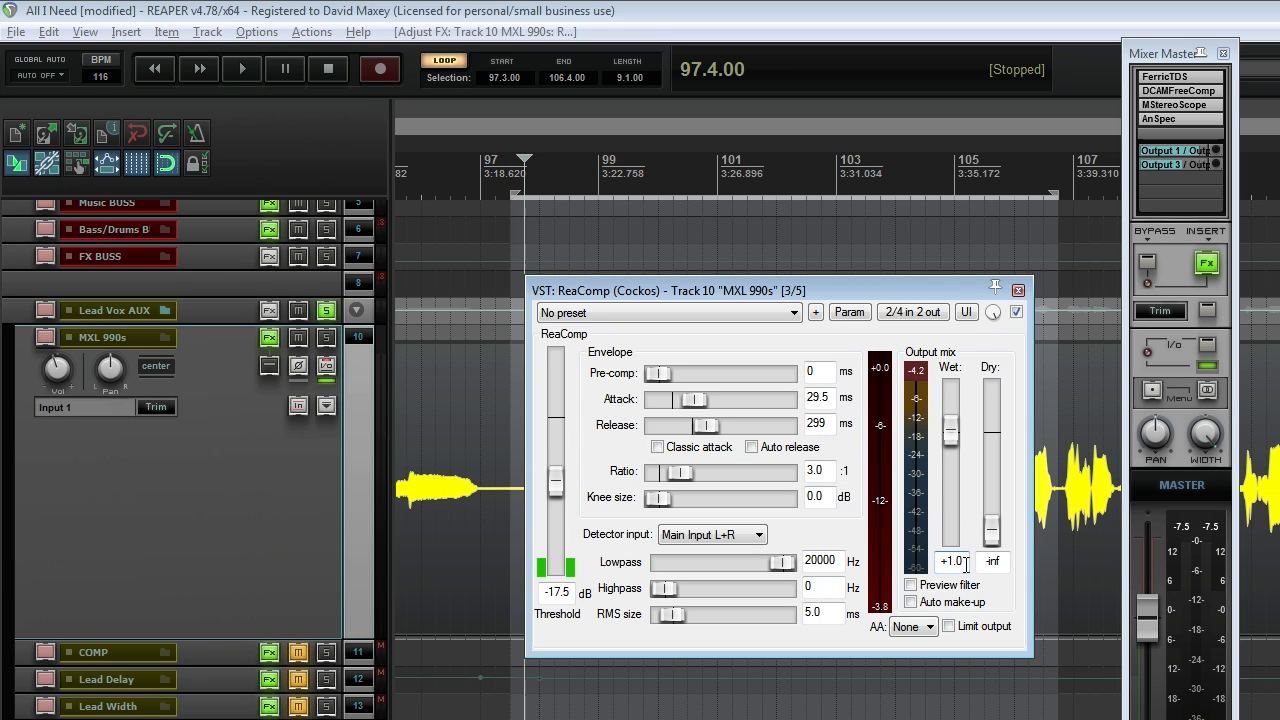
left_click_drag(945, 286, 987, 297)
Step: Play the vocal passage from 97.4.00, compare it with ReaComp bypassed and enabled, and stop playback with it enabled
left_click(1020, 313)
left_click(1020, 313)
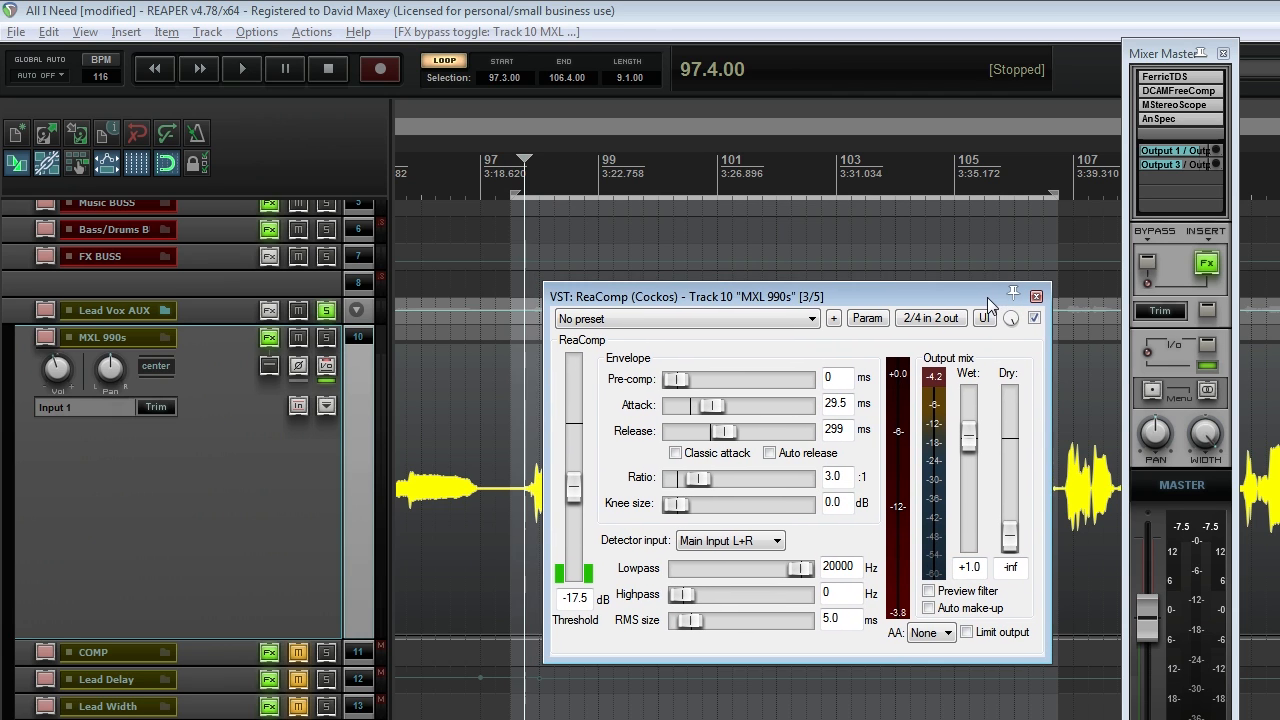
key("space")
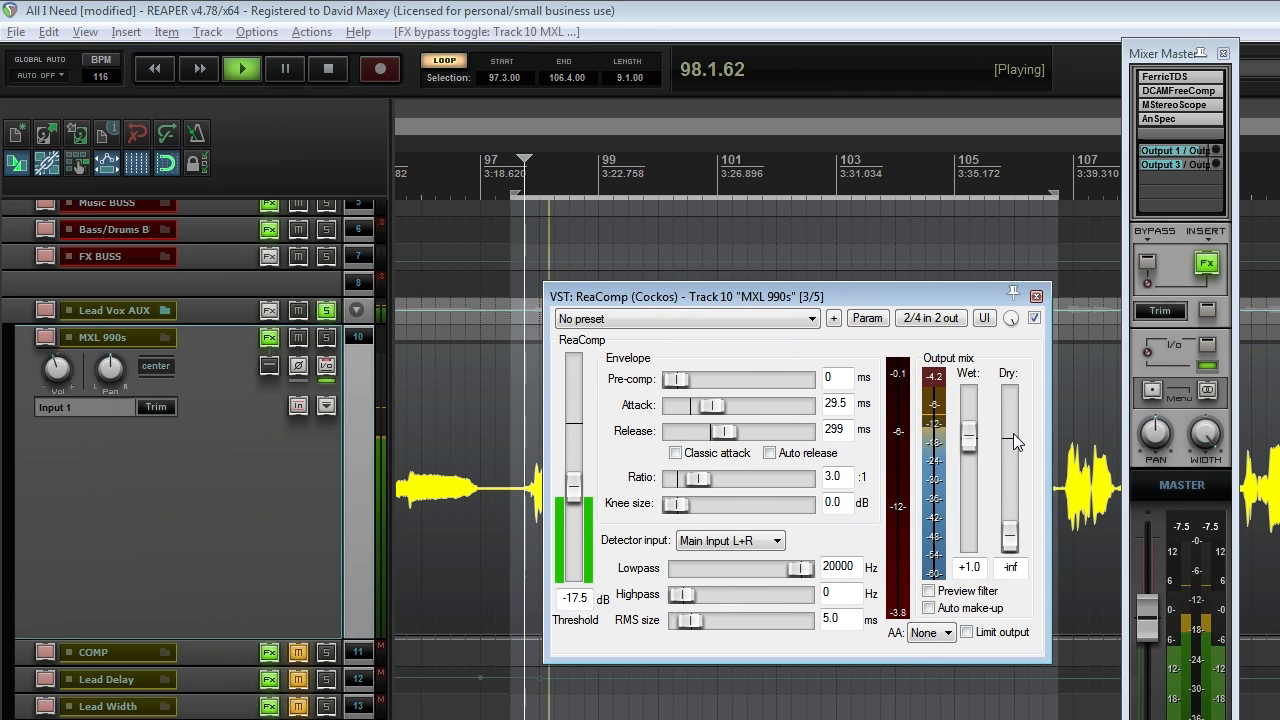
left_click(1034, 318)
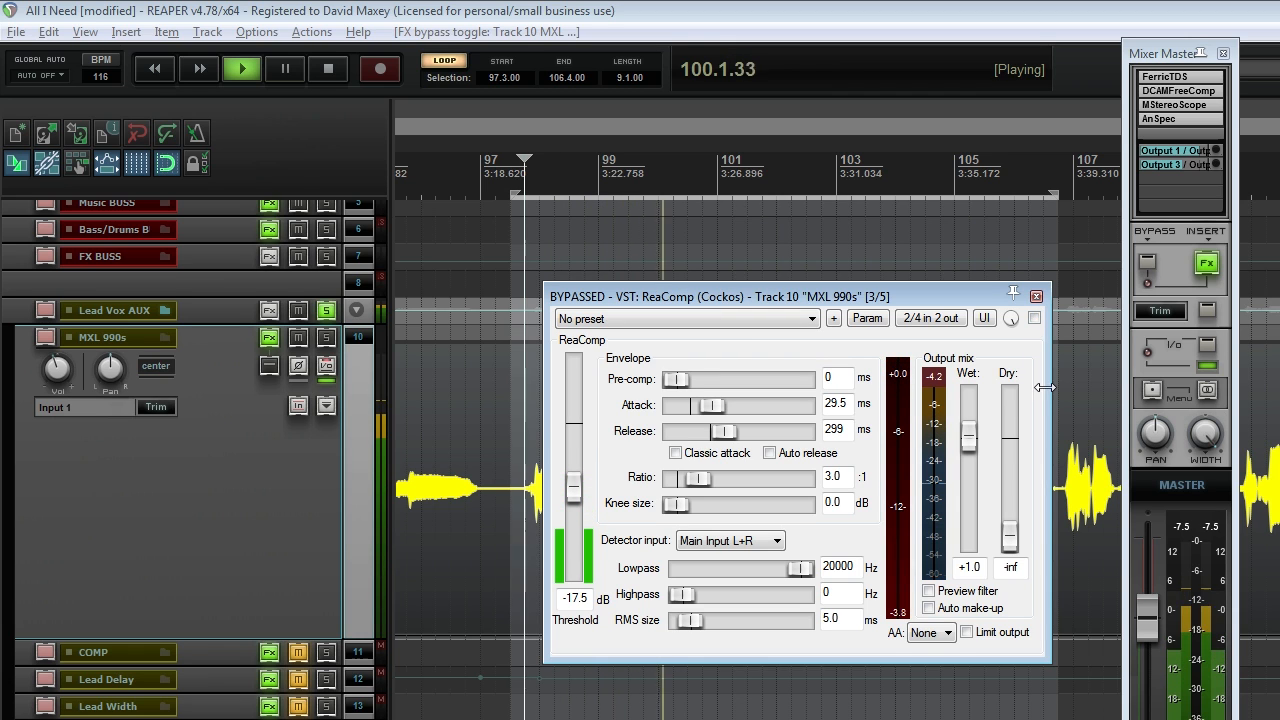
left_click(1034, 318)
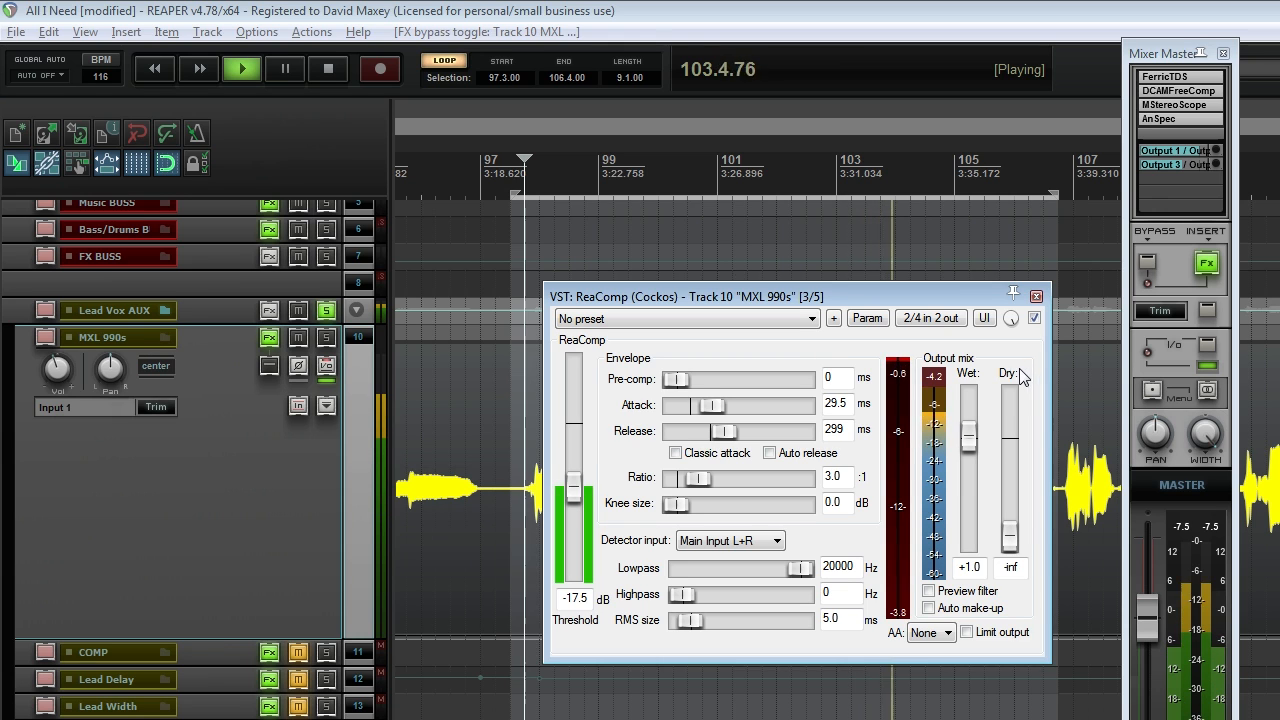
left_click_drag(952, 295, 964, 295)
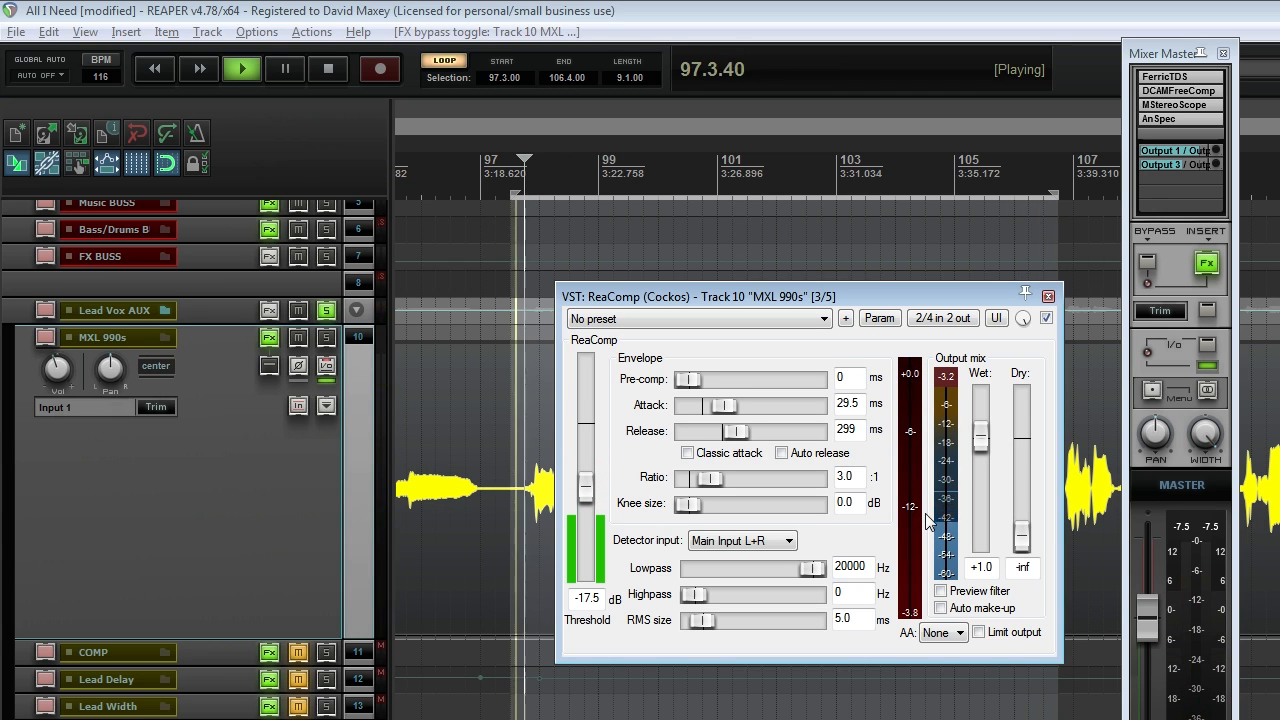
key("space")
Step: Uncover the vocal waveform to review its peaks once more, and close the MXL 990s track's ReaComp window
left_click_drag(888, 303, 866, 545)
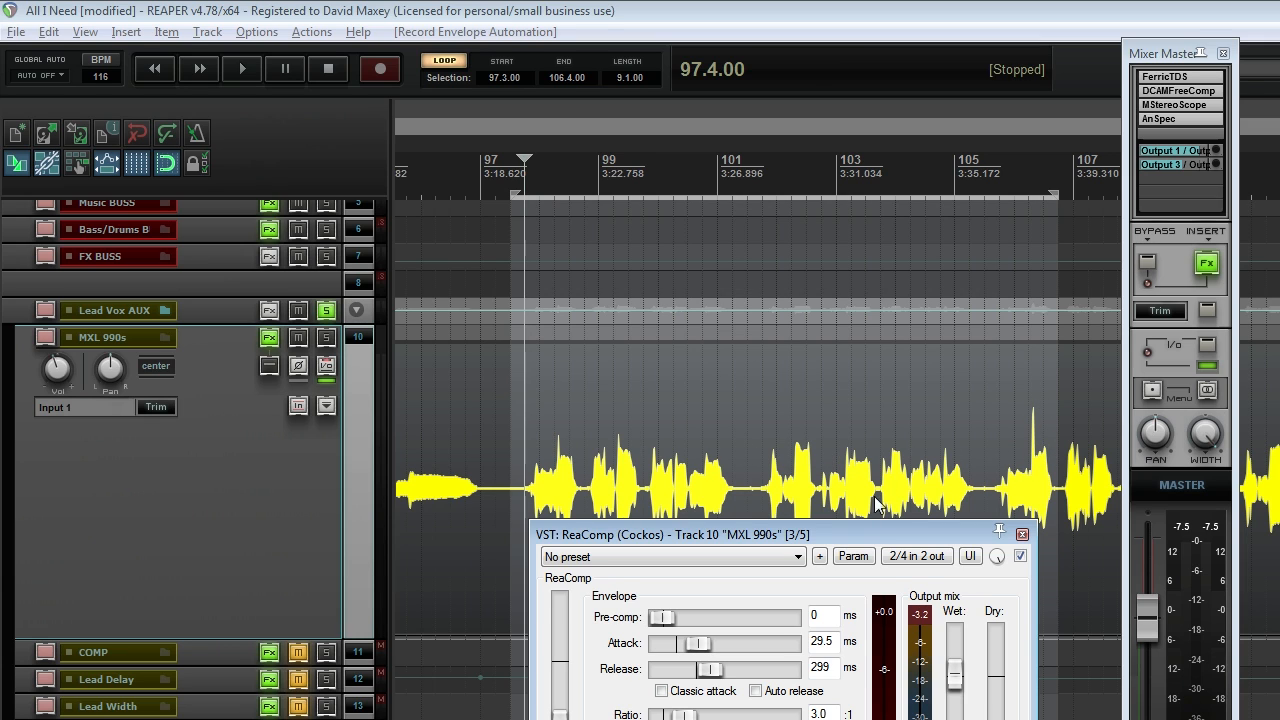
left_click_drag(846, 533, 850, 298)
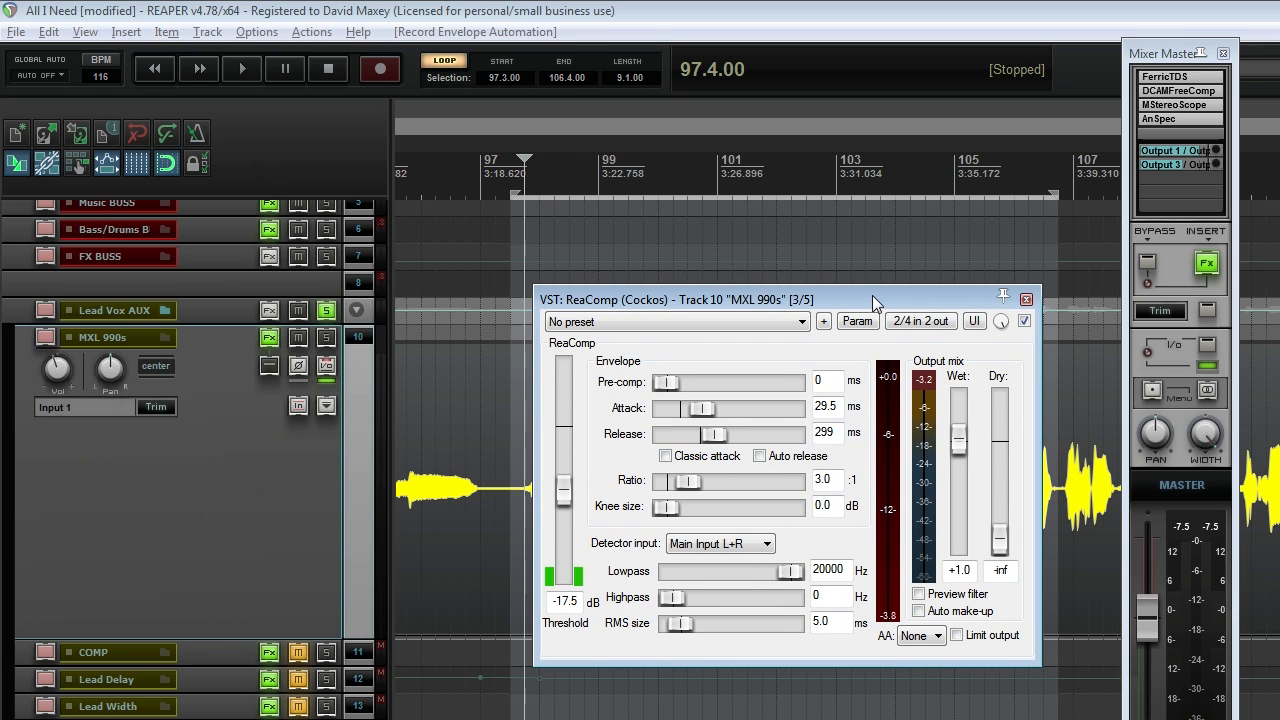
left_click_drag(872, 295, 871, 300)
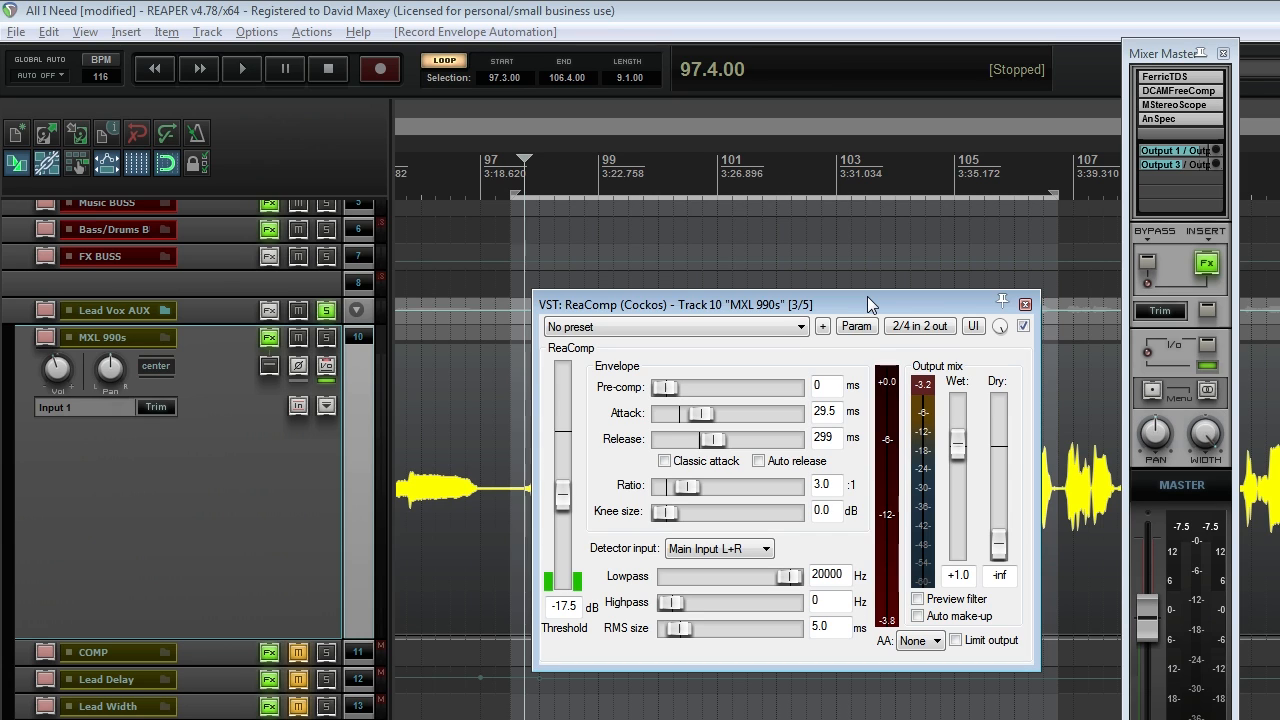
left_click(1025, 305)
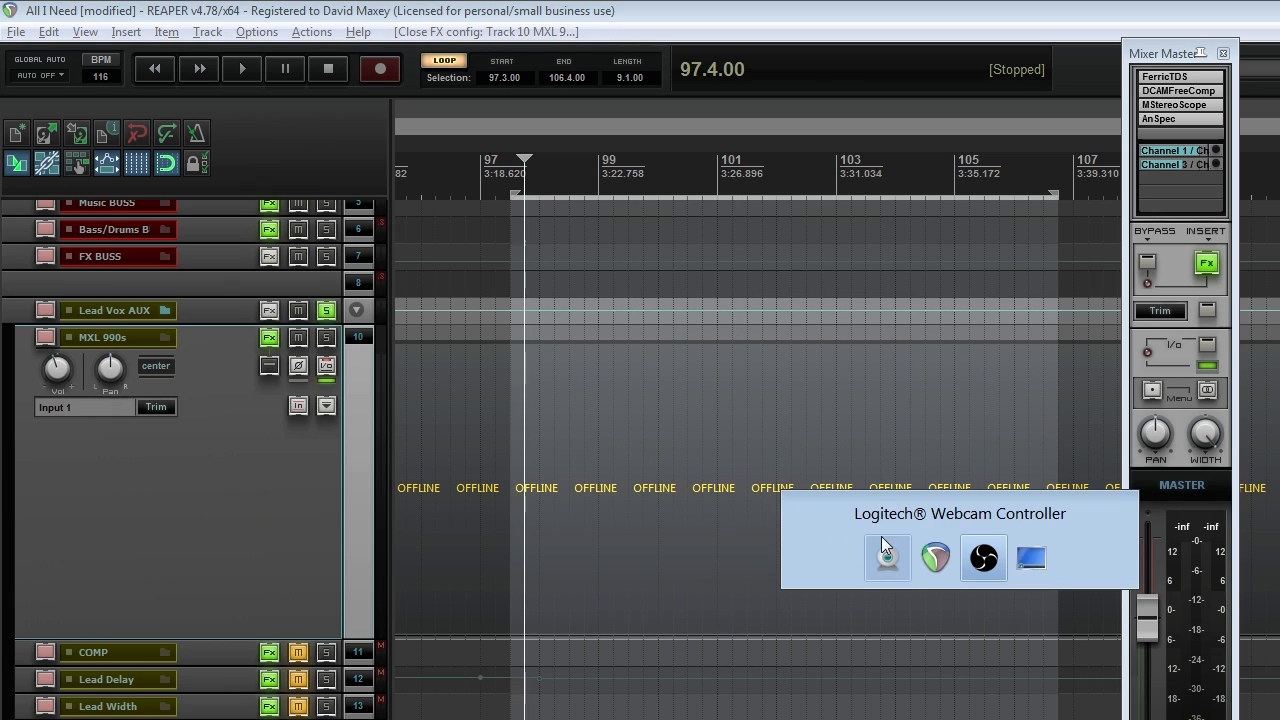